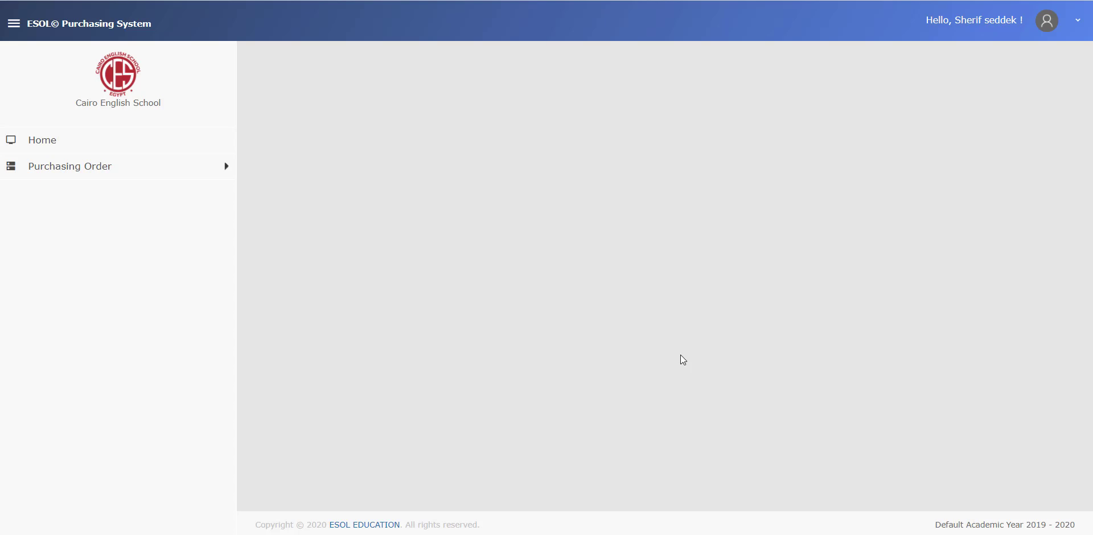
# Step: Open the purchase request list and start a new purchase request
pyautogui.click(93, 173)
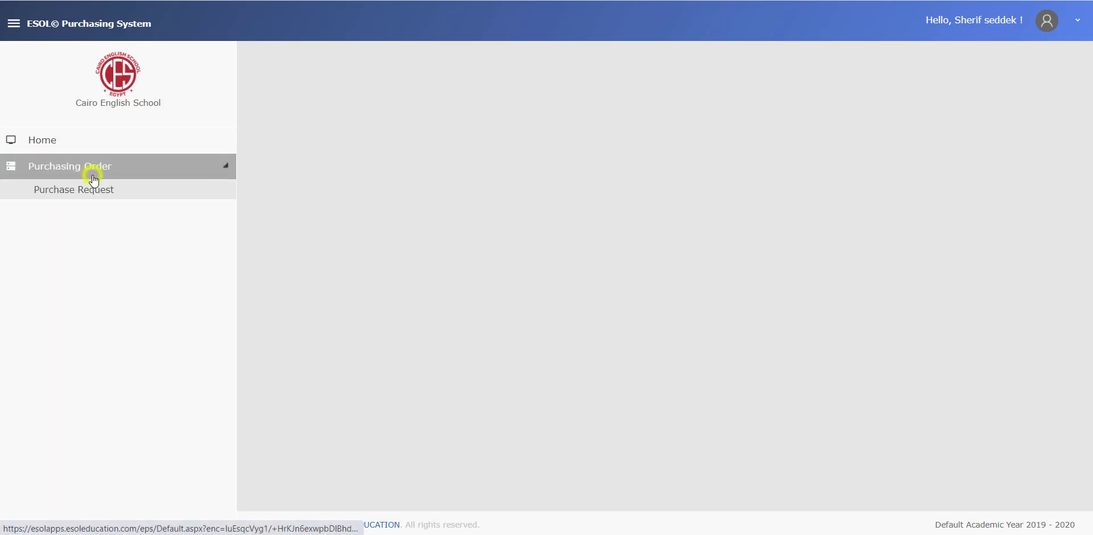
pyautogui.click(75, 191)
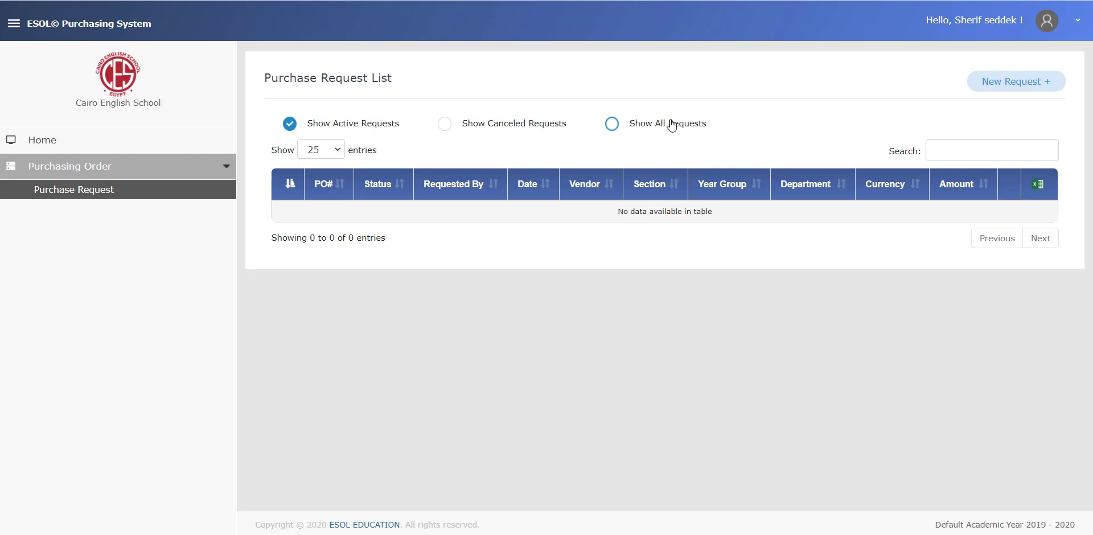
pyautogui.click(329, 152)
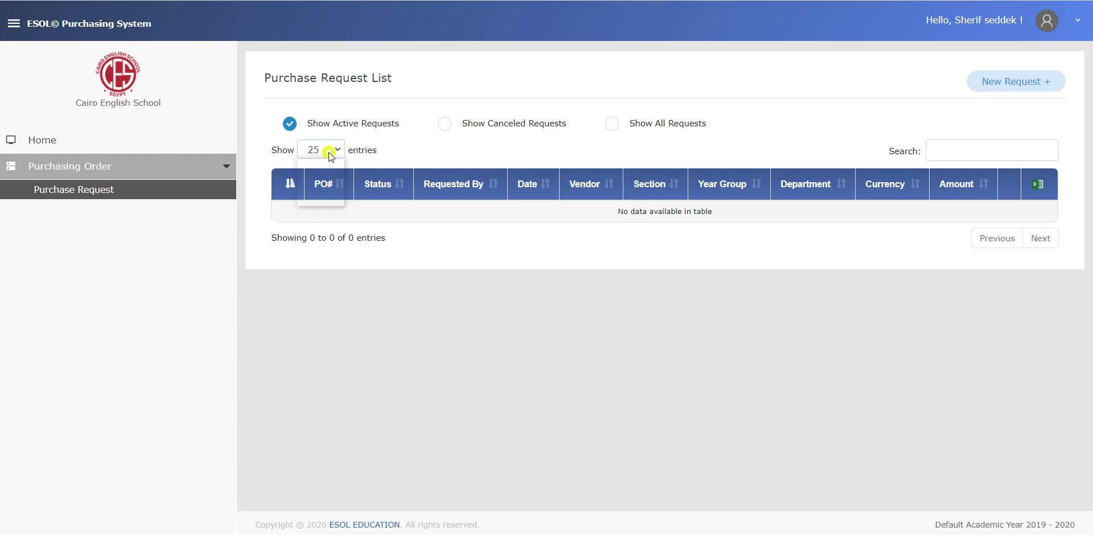
pyautogui.click(329, 152)
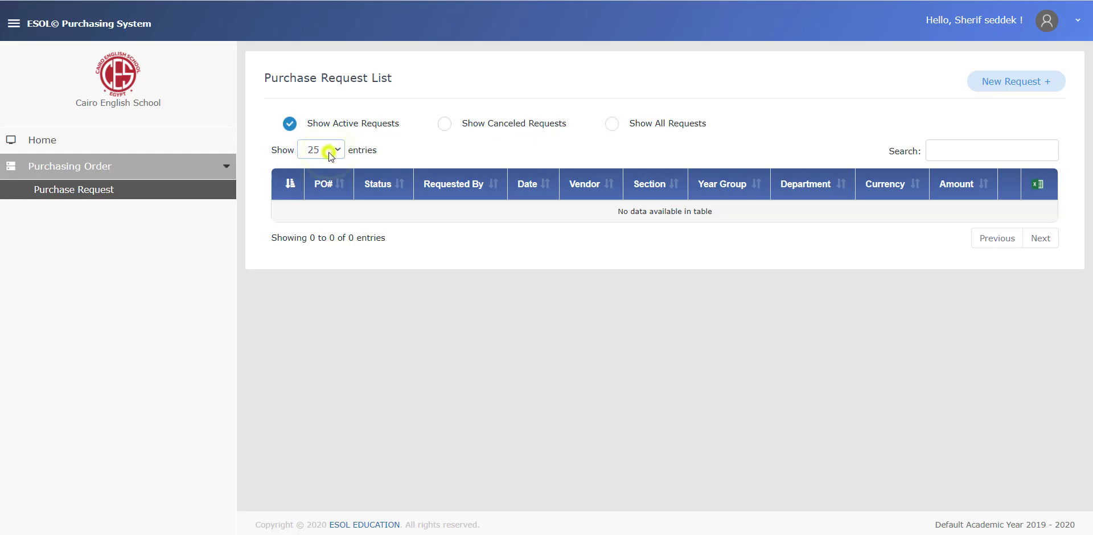
pyautogui.click(1012, 152)
pyautogui.click(1037, 84)
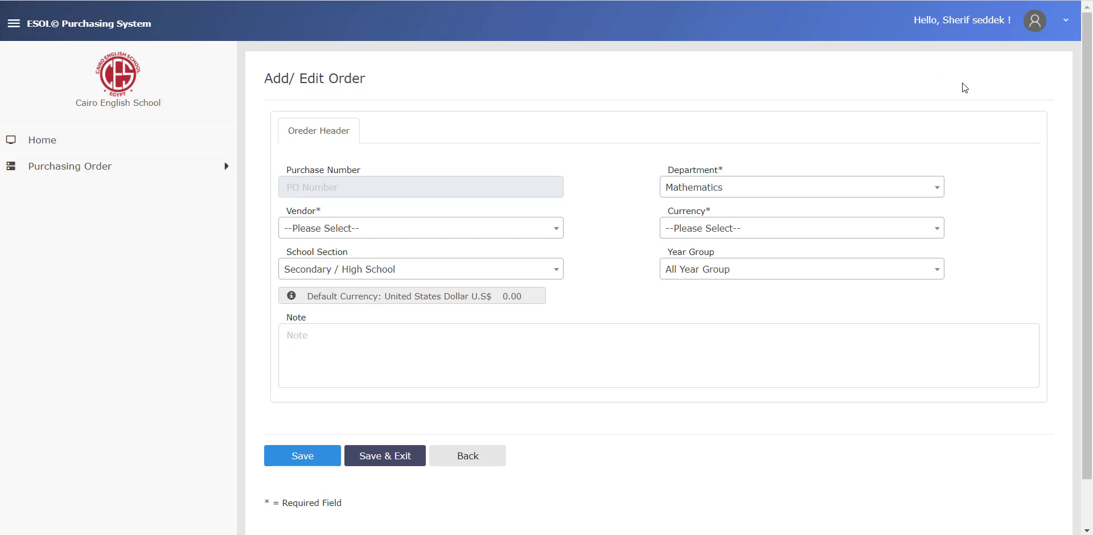
pyautogui.click(736, 195)
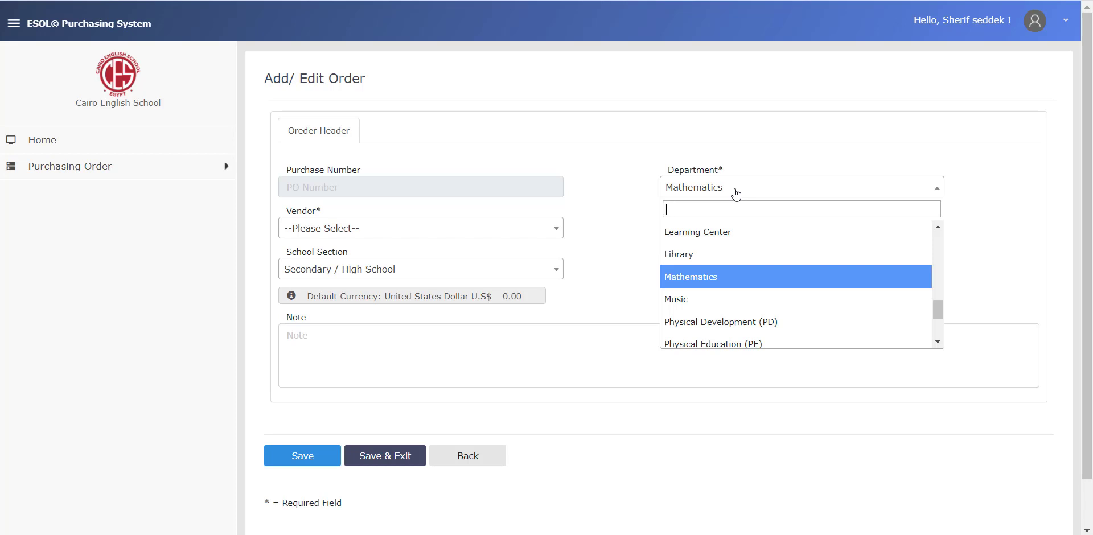
pyautogui.write('bio')
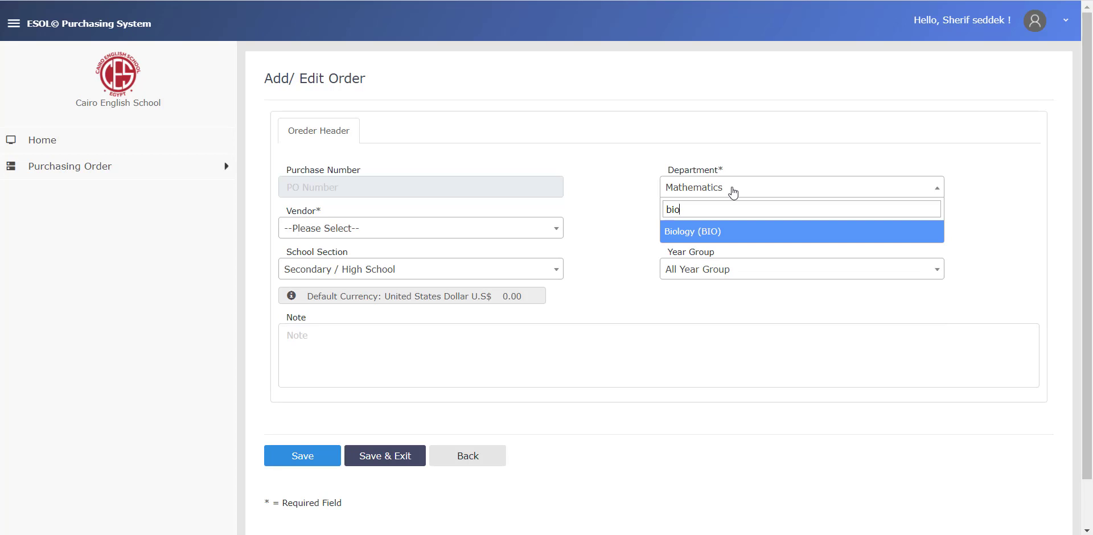
pyautogui.click(761, 151)
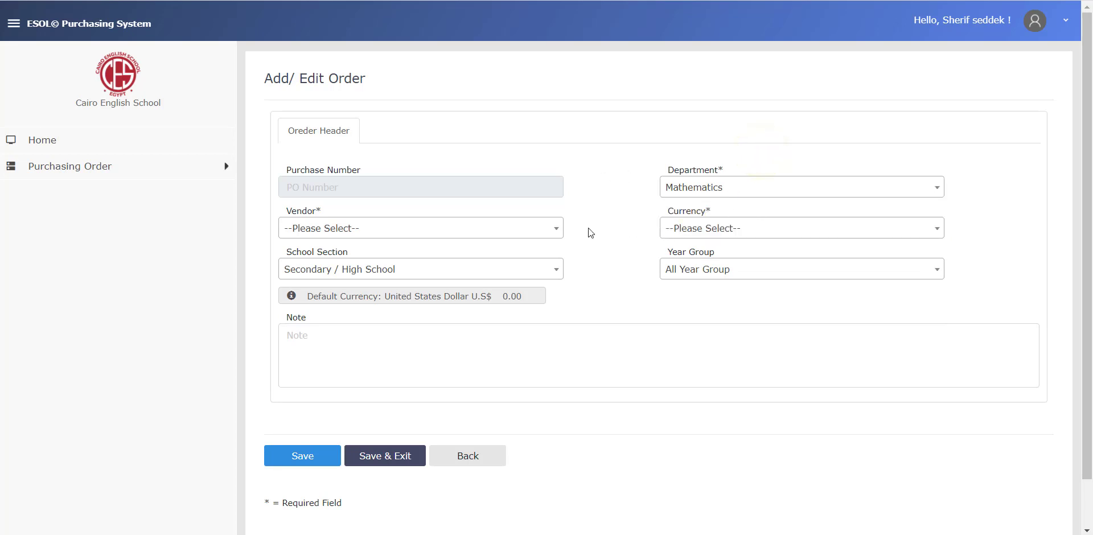
# Step: Set the order's vendor to Frey Scientific and its currency to Canadian Dollar
pyautogui.click(541, 236)
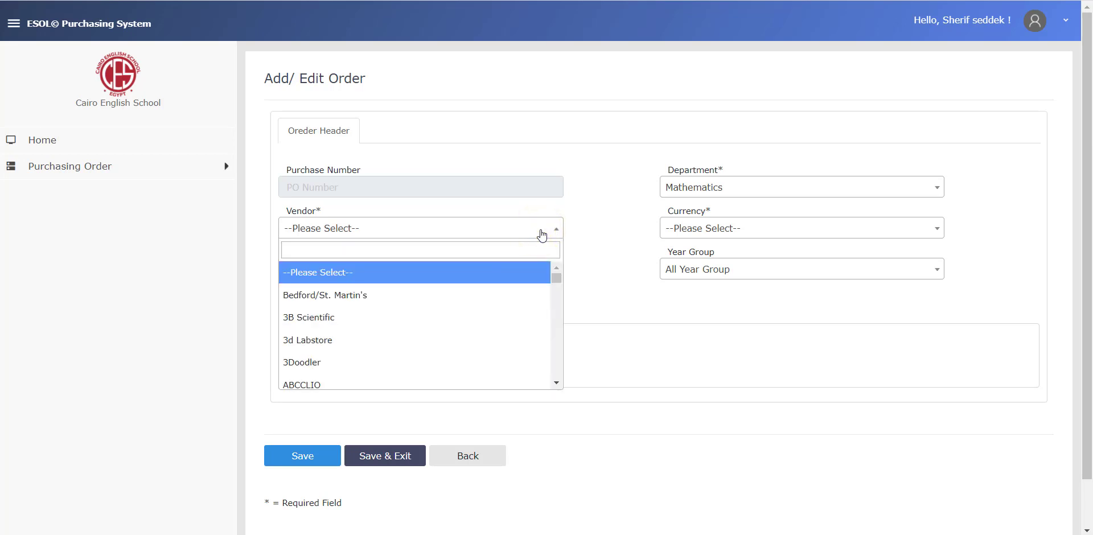
pyautogui.write('fre')
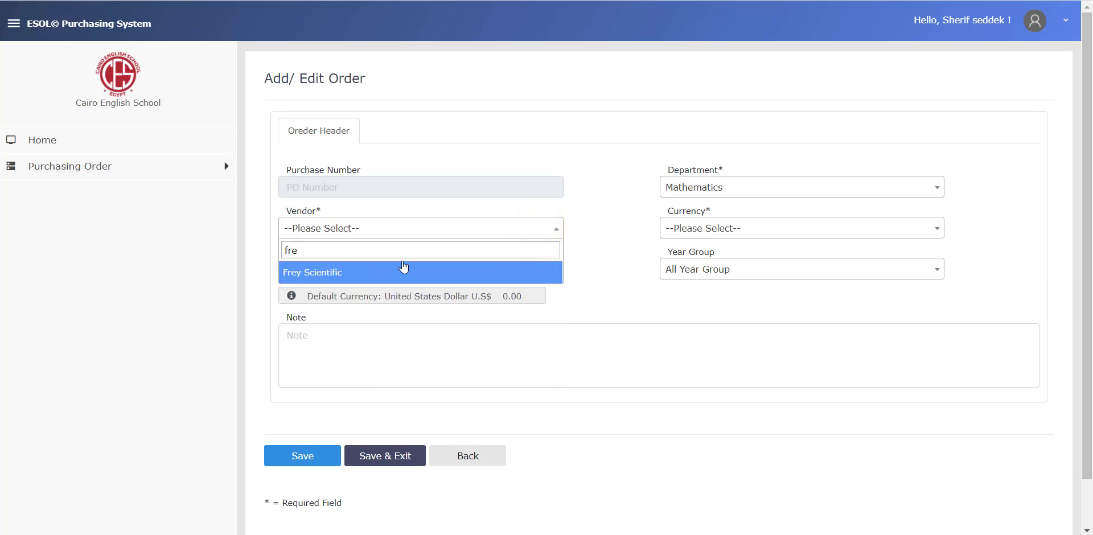
pyautogui.click(397, 271)
pyautogui.click(744, 229)
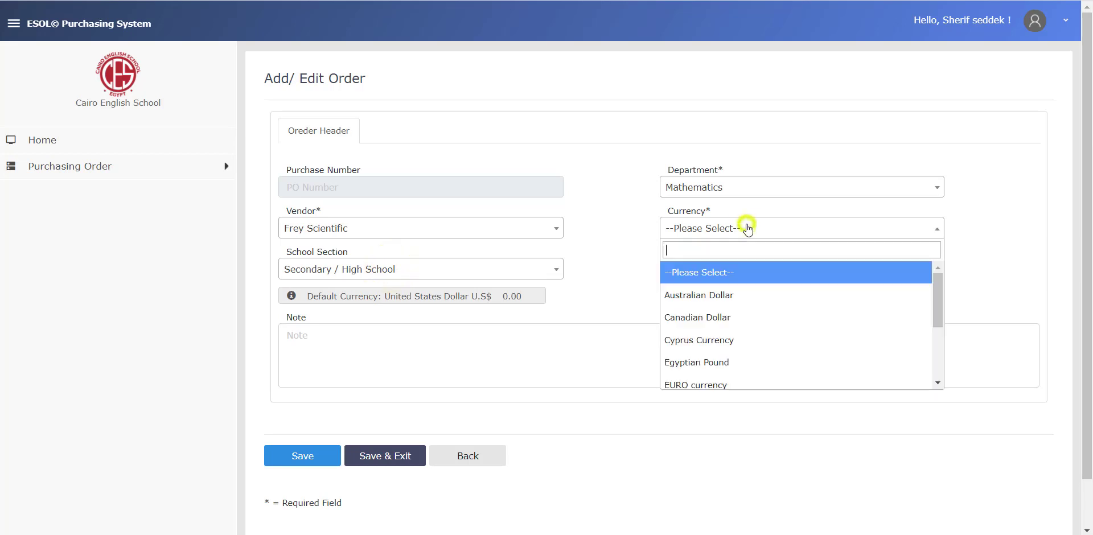
pyautogui.click(719, 317)
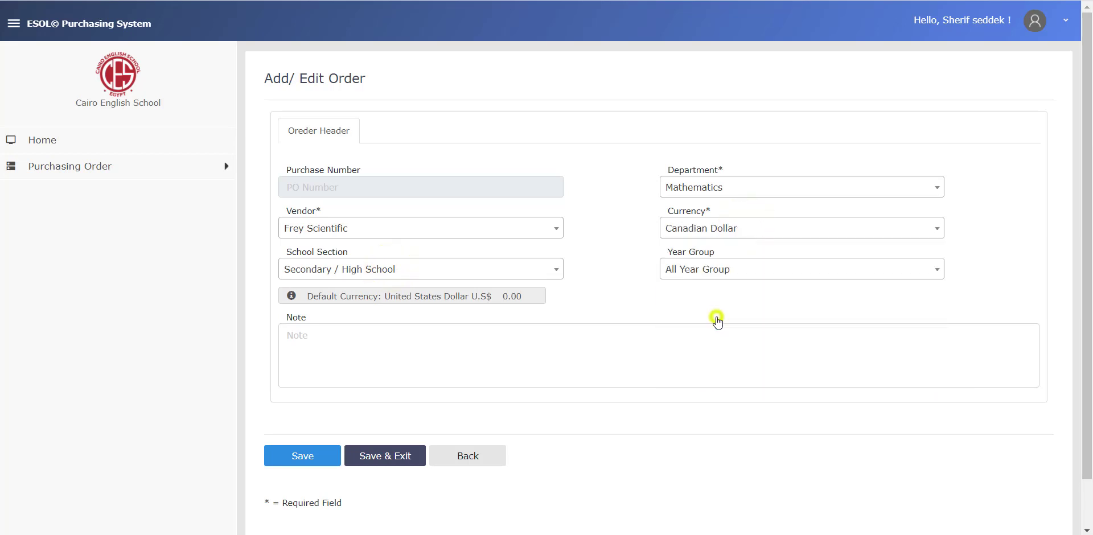
pyautogui.click(429, 271)
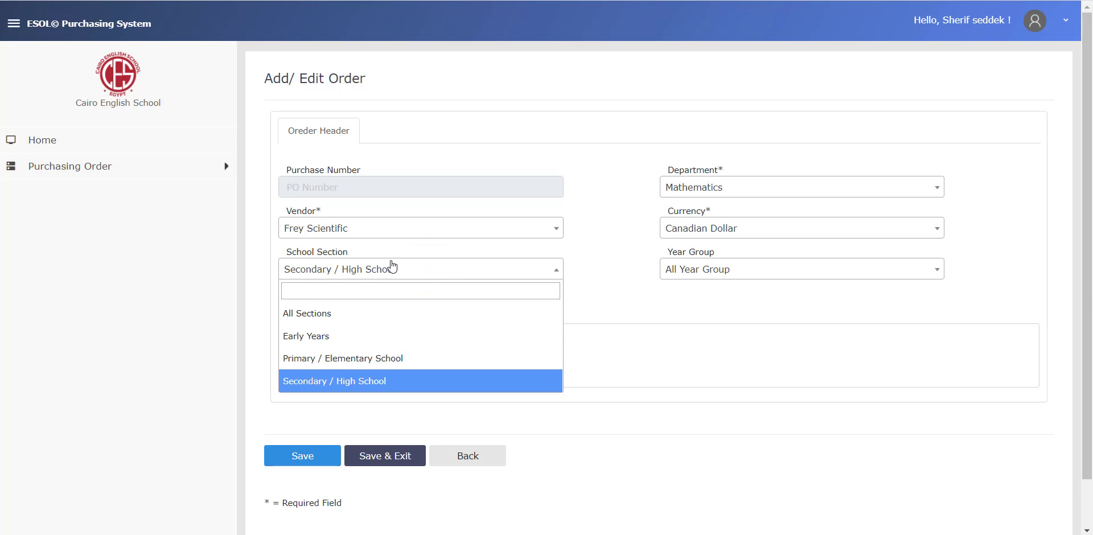
pyautogui.click(698, 290)
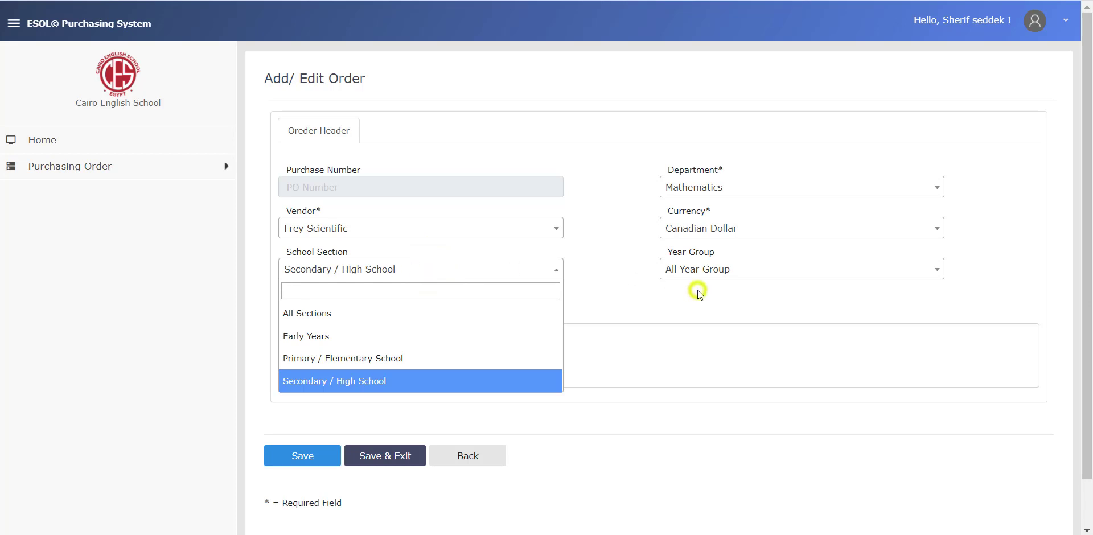
pyautogui.click(599, 157)
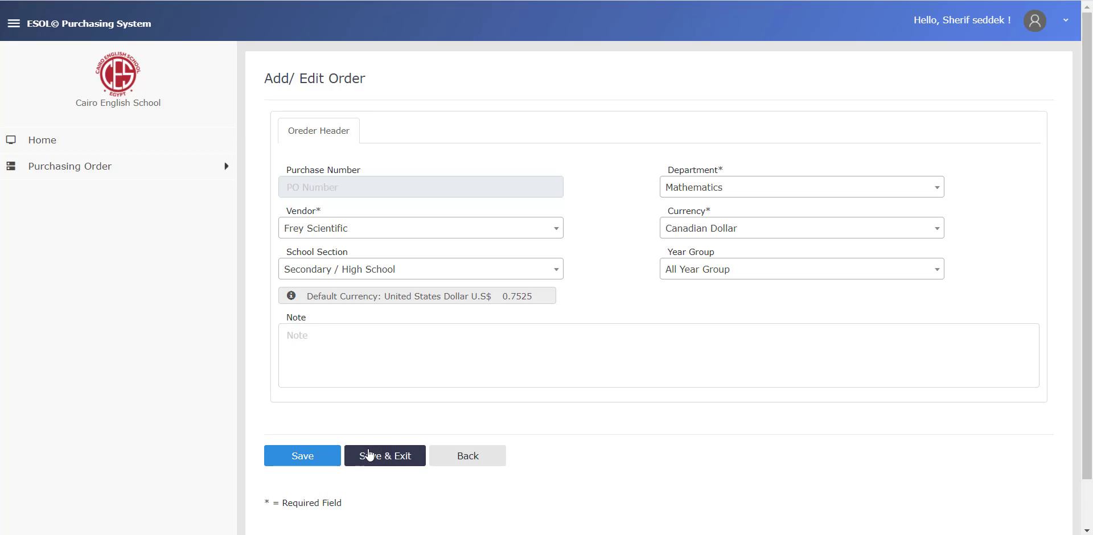
# Step: Save the order header and open the order details for entering items
pyautogui.click(318, 459)
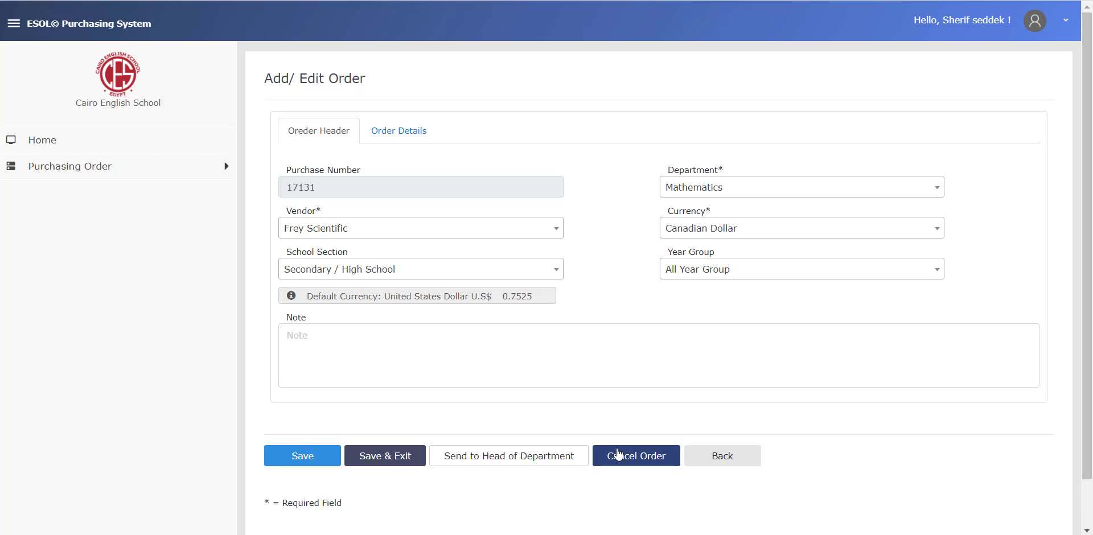
pyautogui.click(398, 133)
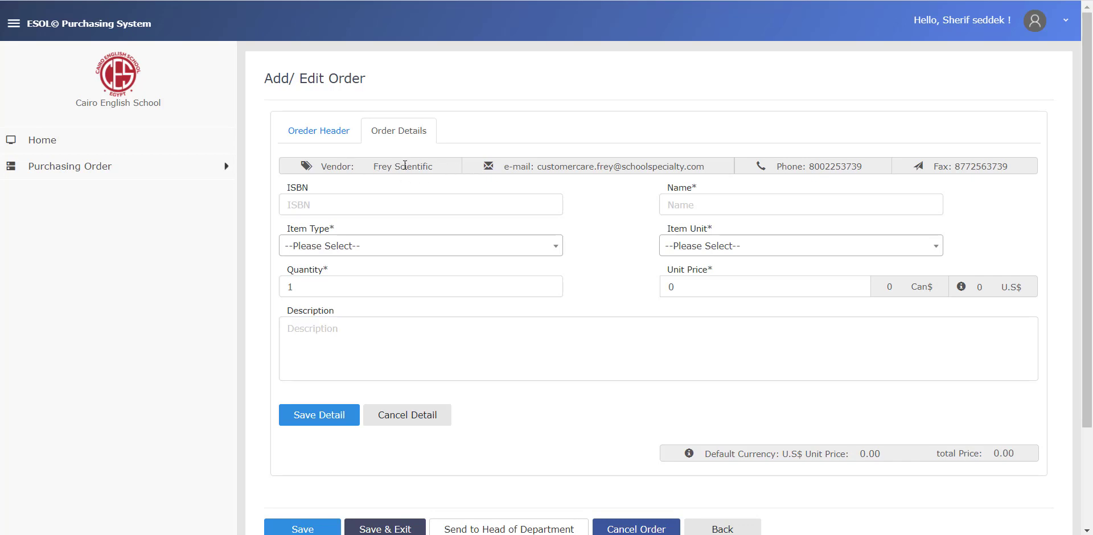
pyautogui.doubleClick(401, 166)
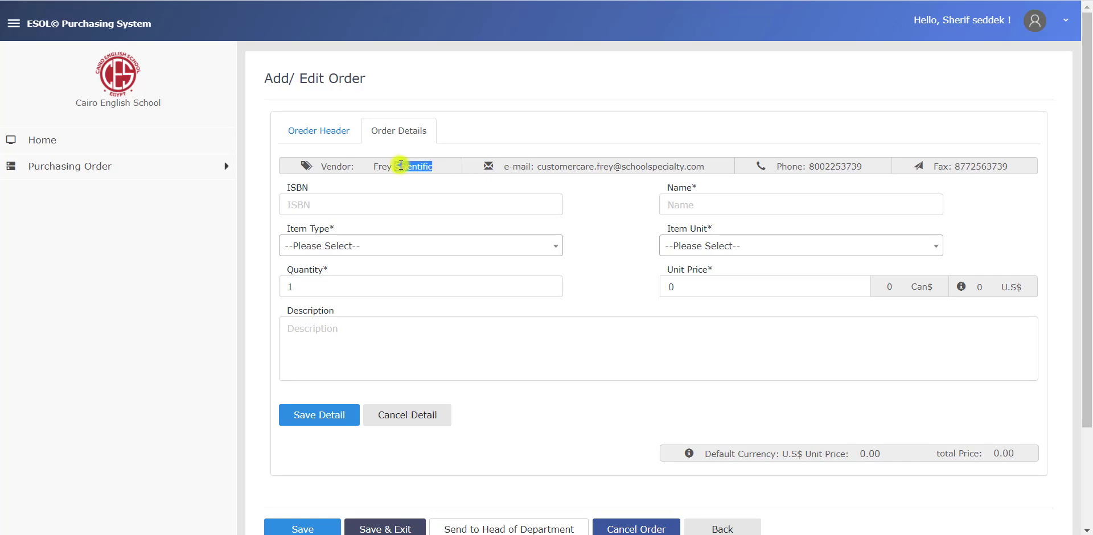
pyautogui.click(845, 162)
pyautogui.click(452, 205)
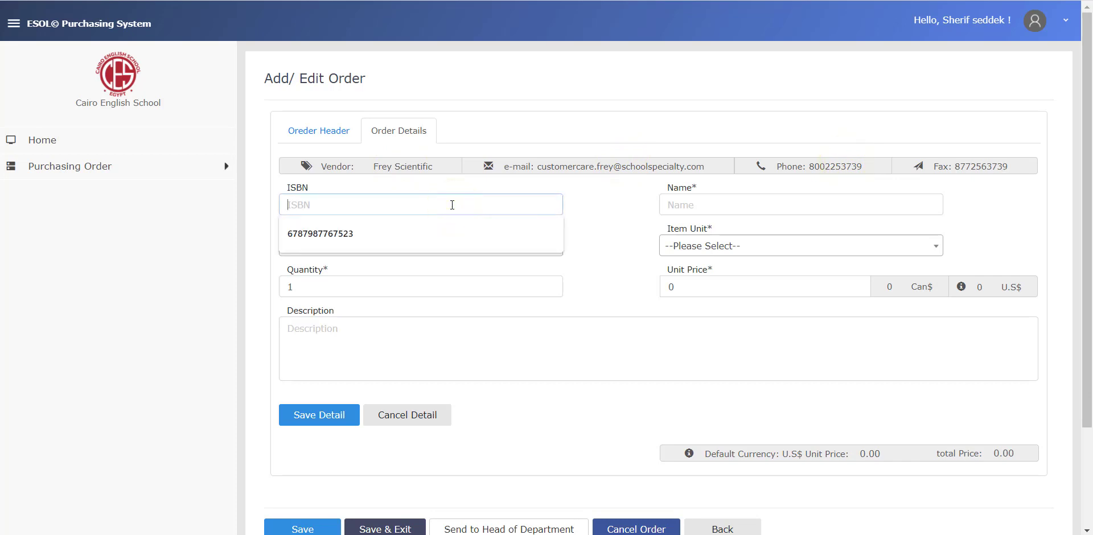
pyautogui.click(373, 235)
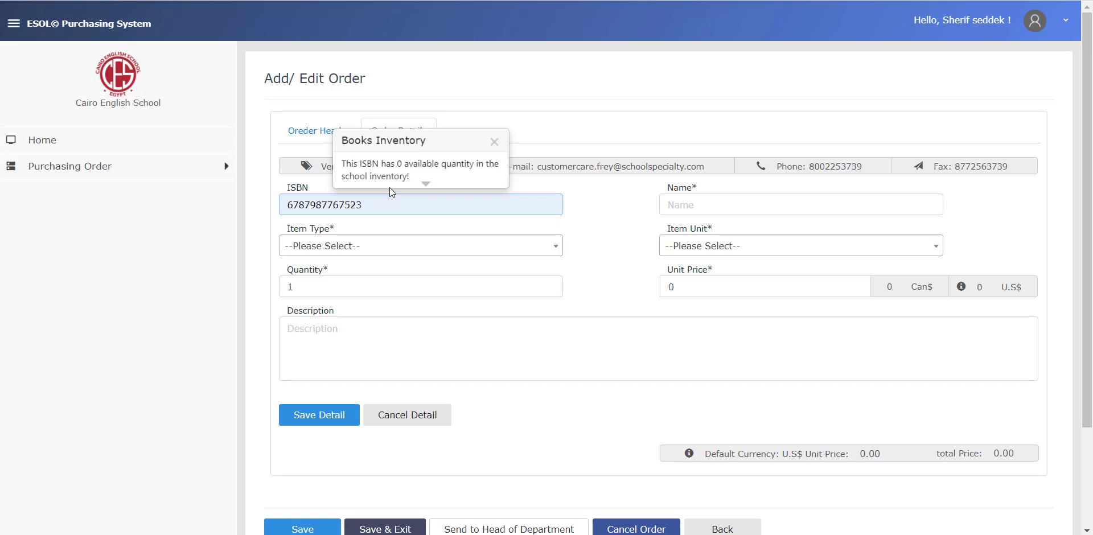
pyautogui.click(758, 202)
pyautogui.write('first item')
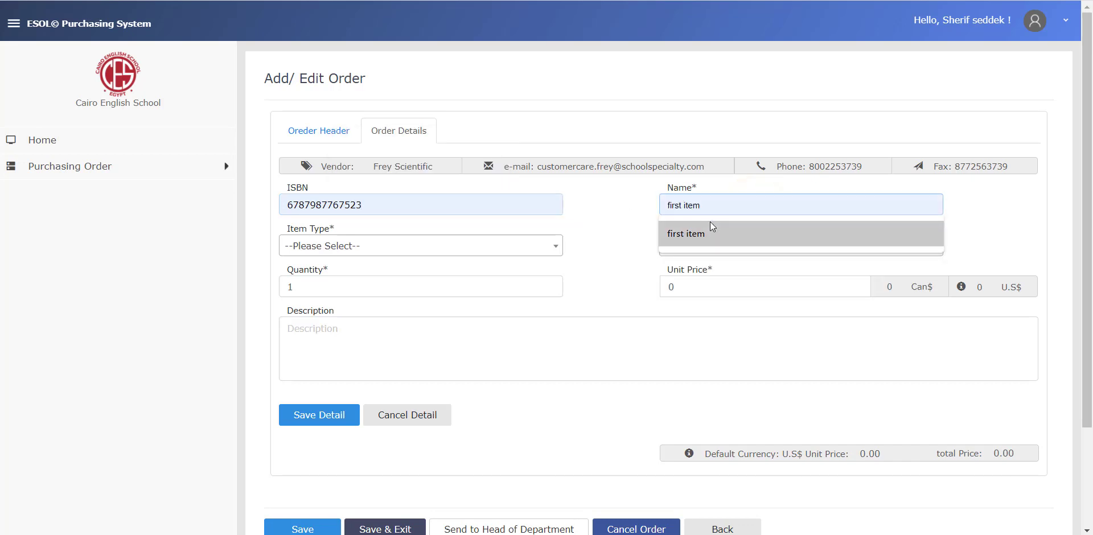
pyautogui.click(697, 233)
# Step: Set the first item's type to Books and its unit to Each
pyautogui.click(419, 249)
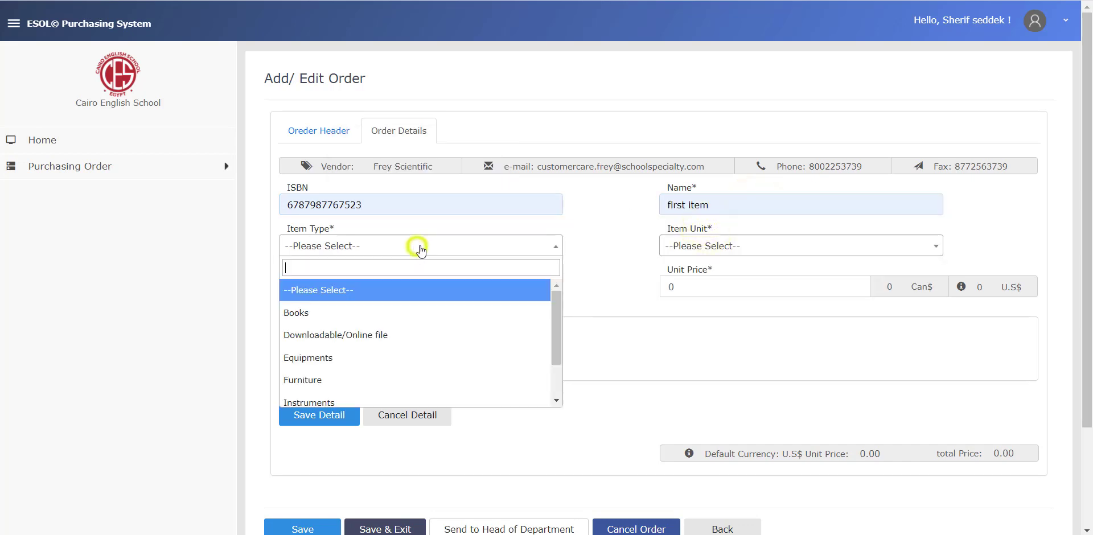
pyautogui.click(339, 312)
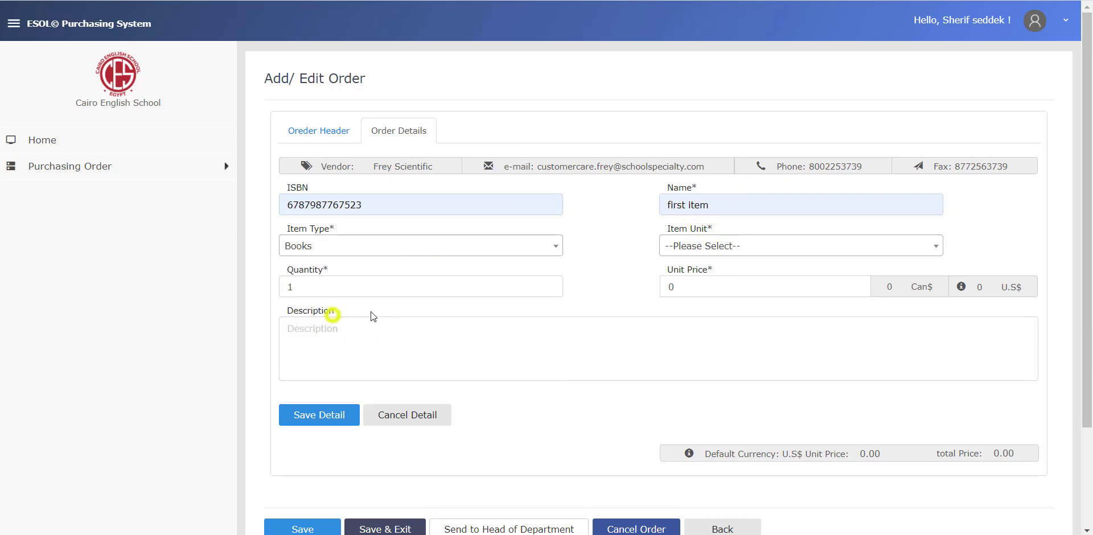
pyautogui.click(763, 246)
pyautogui.click(691, 378)
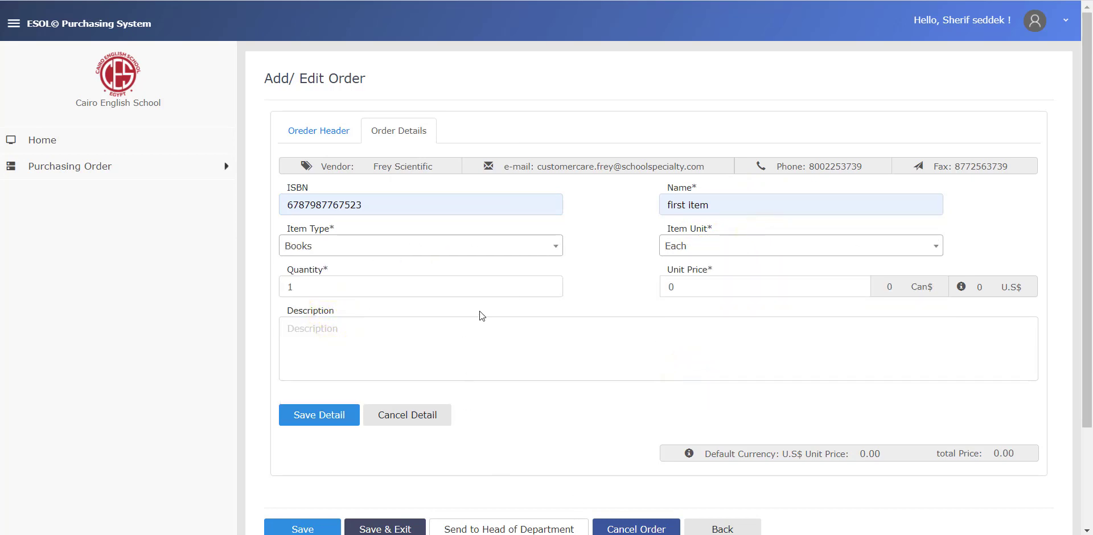
pyautogui.click(467, 249)
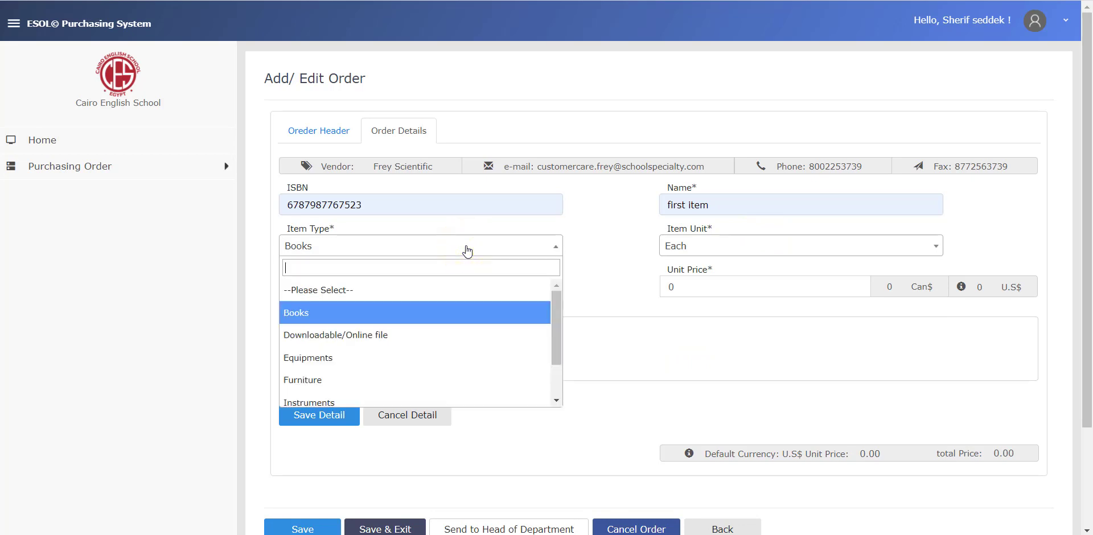
pyautogui.click(467, 250)
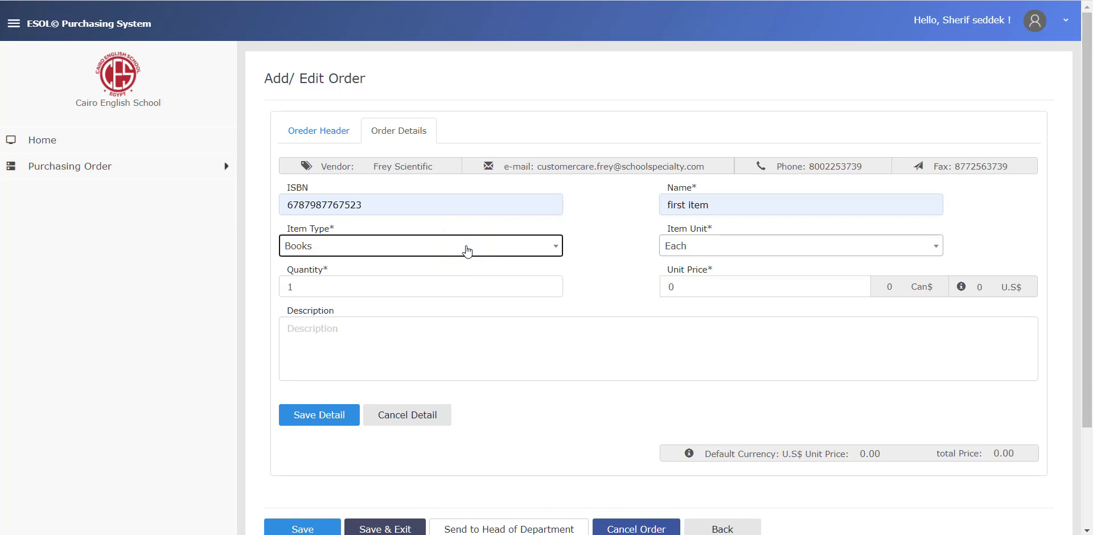
# Step: Set the first item's quantity to 30 and unit price to 50, and save the item detail
pyautogui.doubleClick(366, 288)
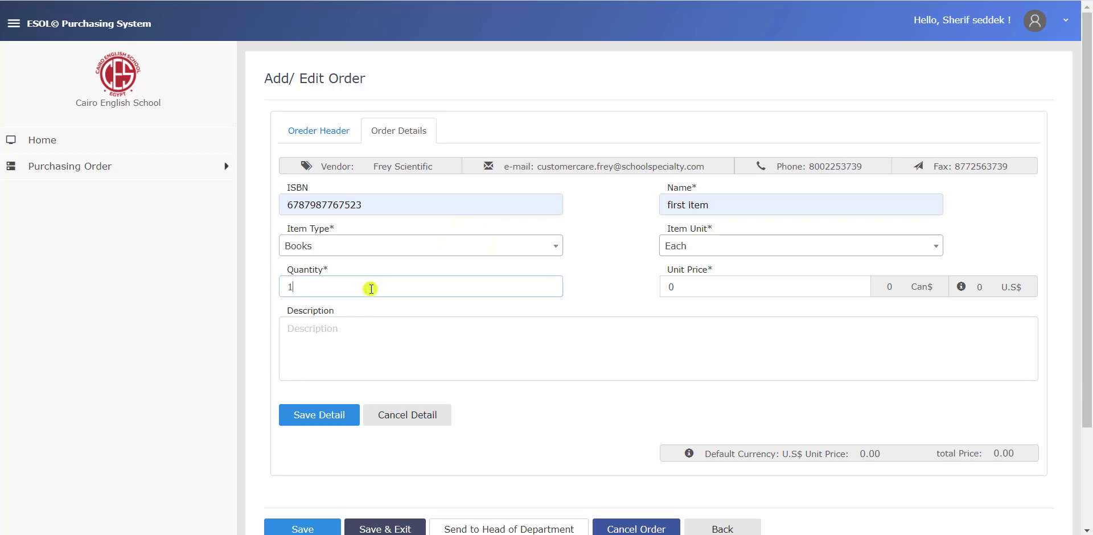
pyautogui.write('30')
pyautogui.doubleClick(722, 296)
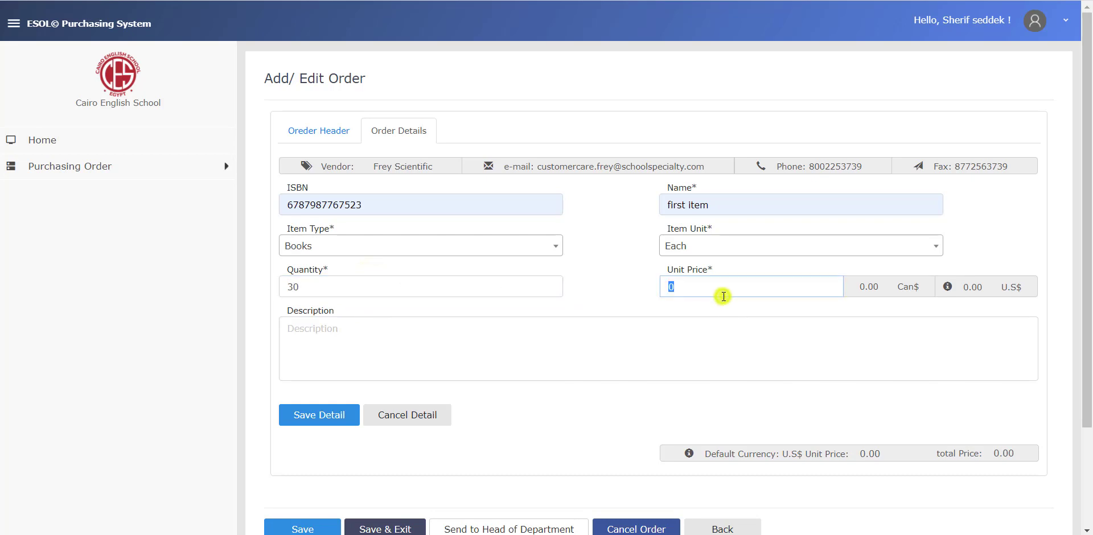
pyautogui.write('5')
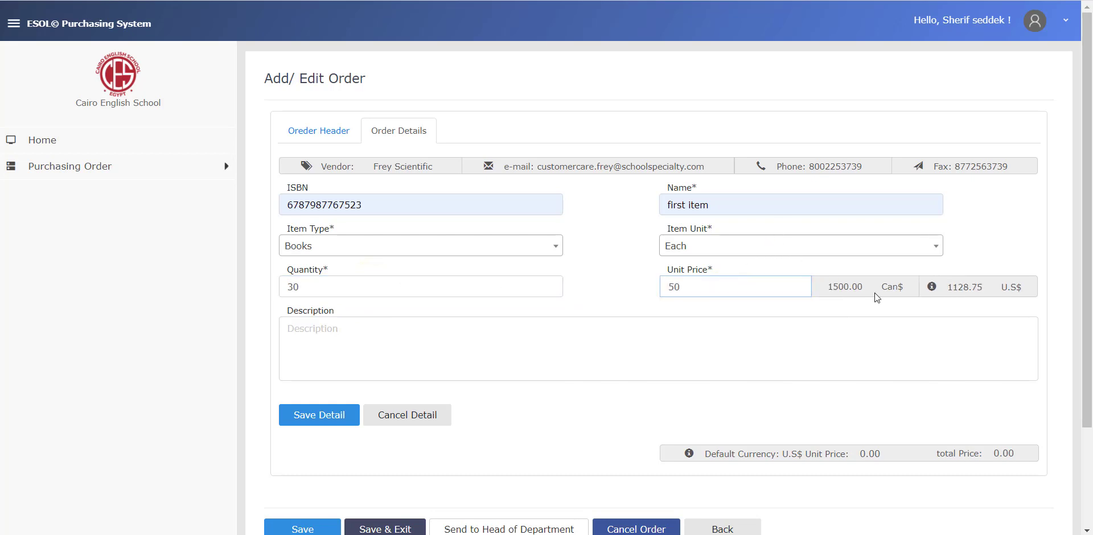
pyautogui.doubleClick(848, 287)
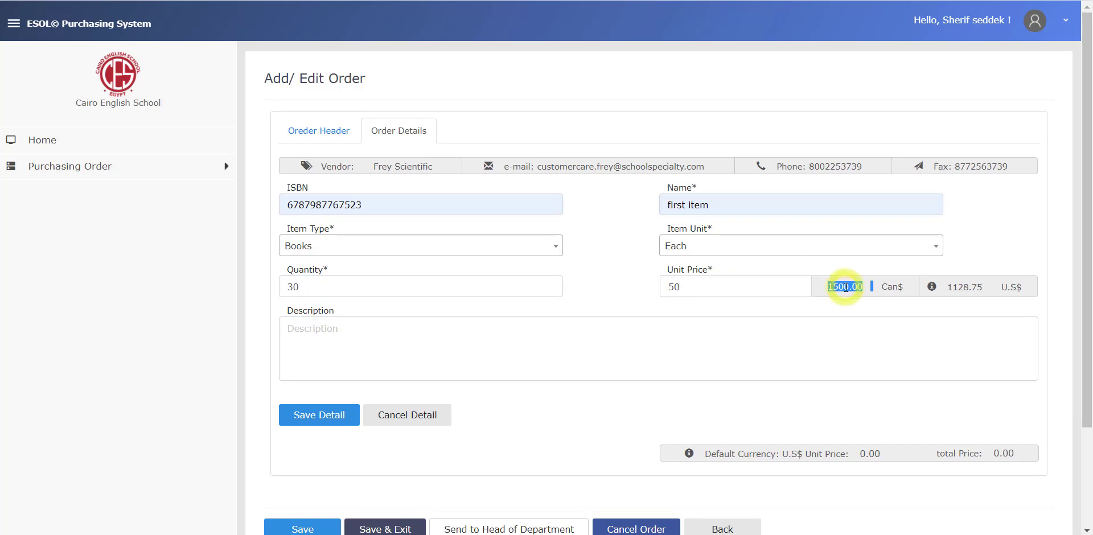
pyautogui.click(838, 320)
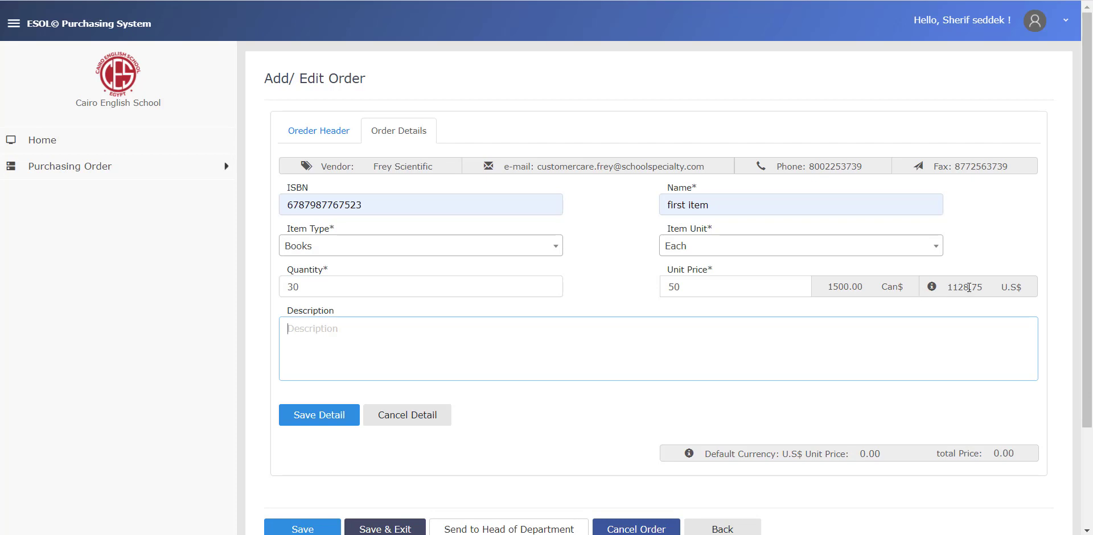
pyautogui.click(366, 334)
pyautogui.click(330, 426)
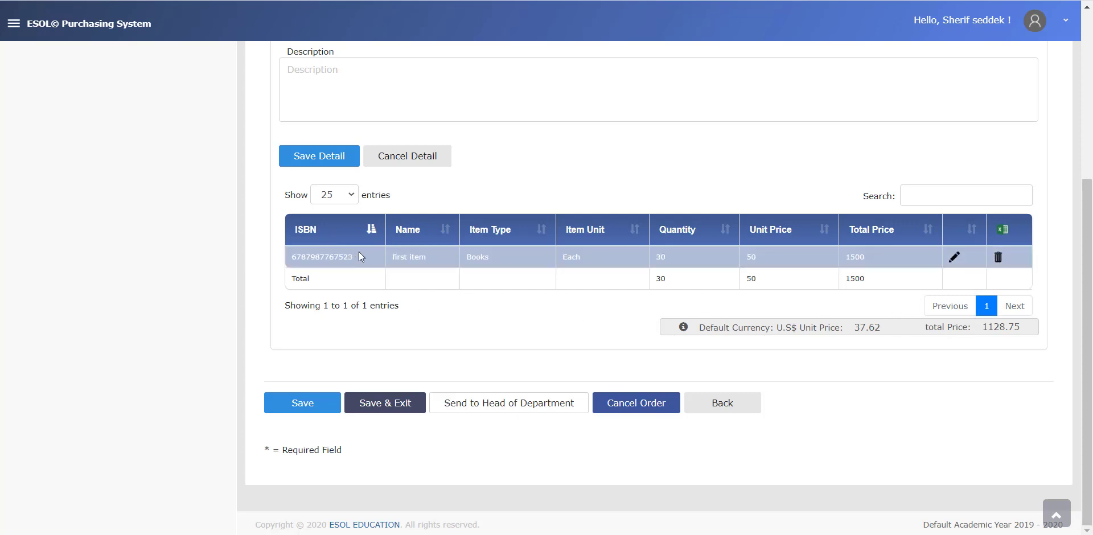
pyautogui.scroll(5, 677, 246)
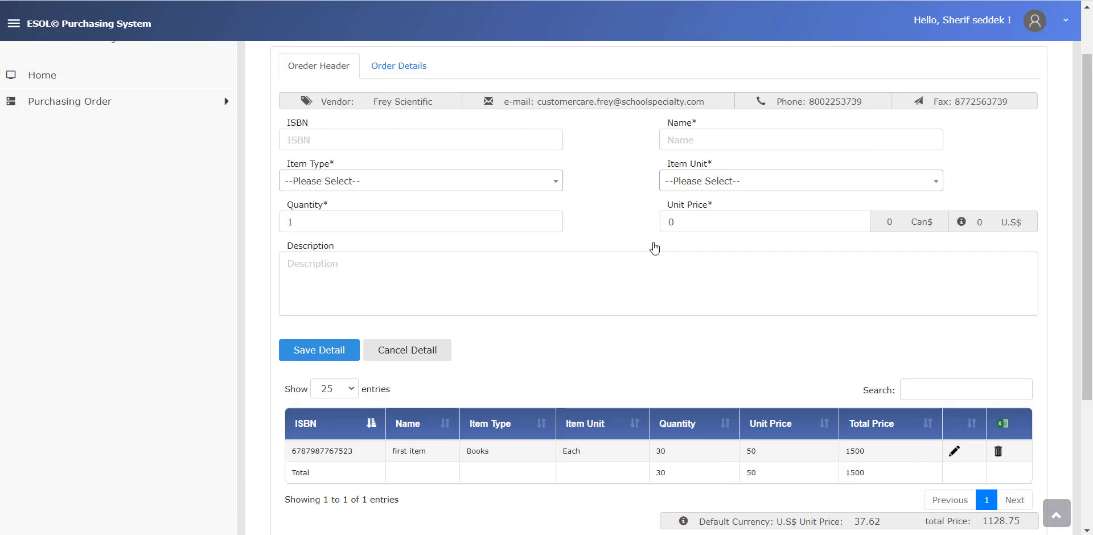
pyautogui.click(371, 203)
pyautogui.write('564')
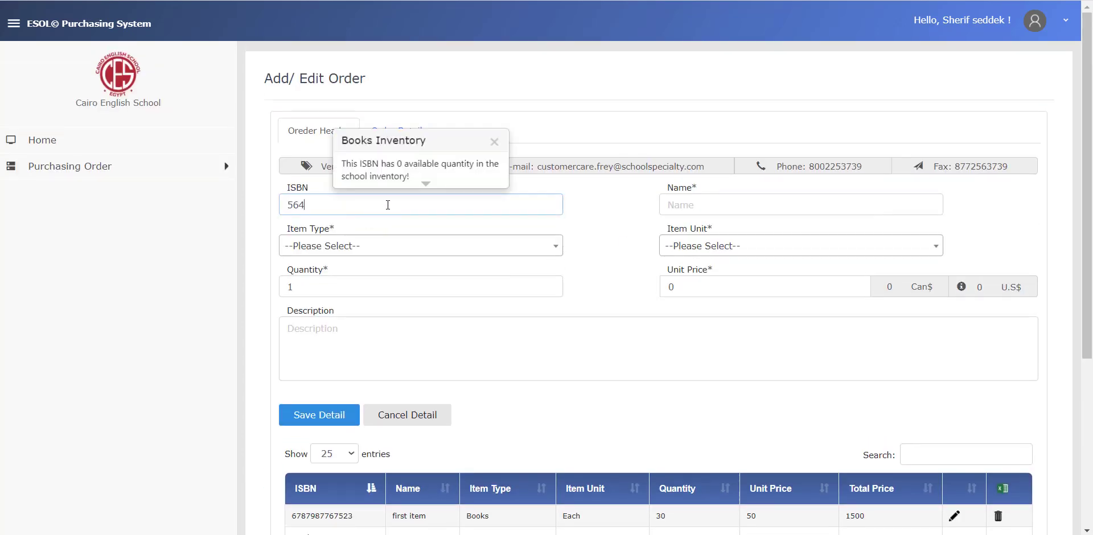
pyautogui.write('6356456456')
pyautogui.click(722, 206)
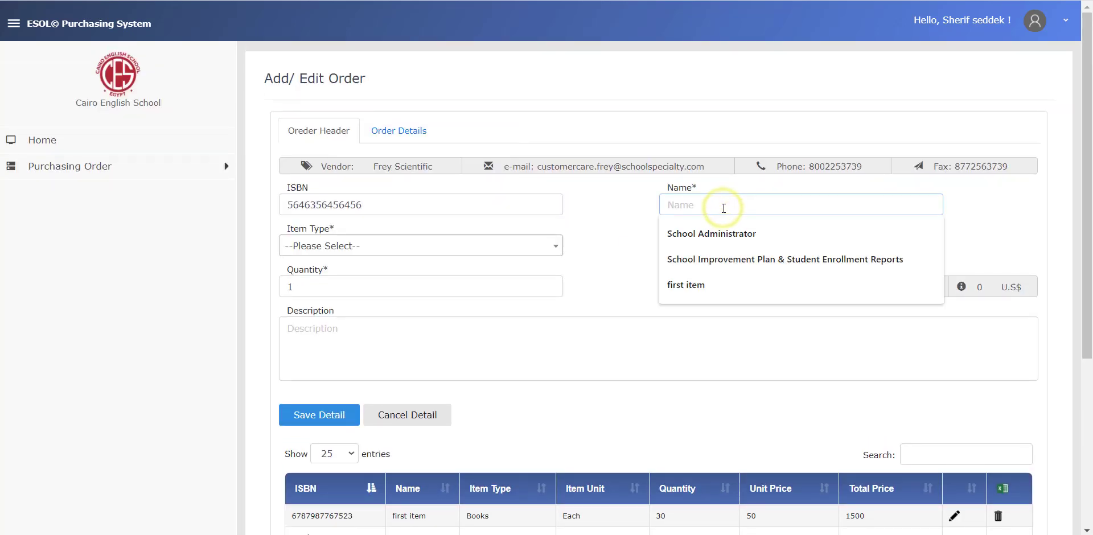
pyautogui.write('seco')
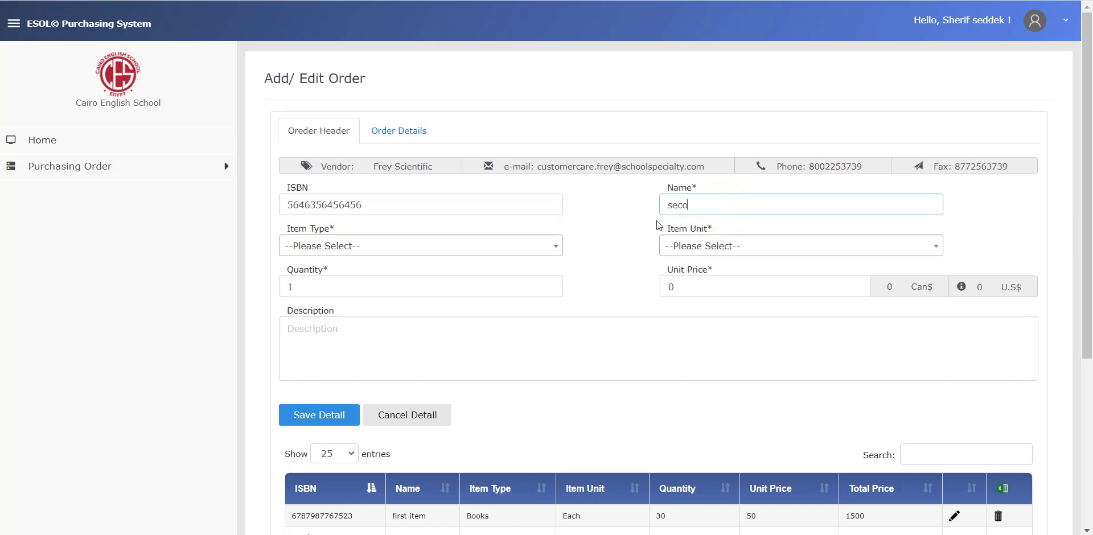
pyautogui.write('nd item')
# Step: Set the second item's type to Books and its unit to Box
pyautogui.click(369, 247)
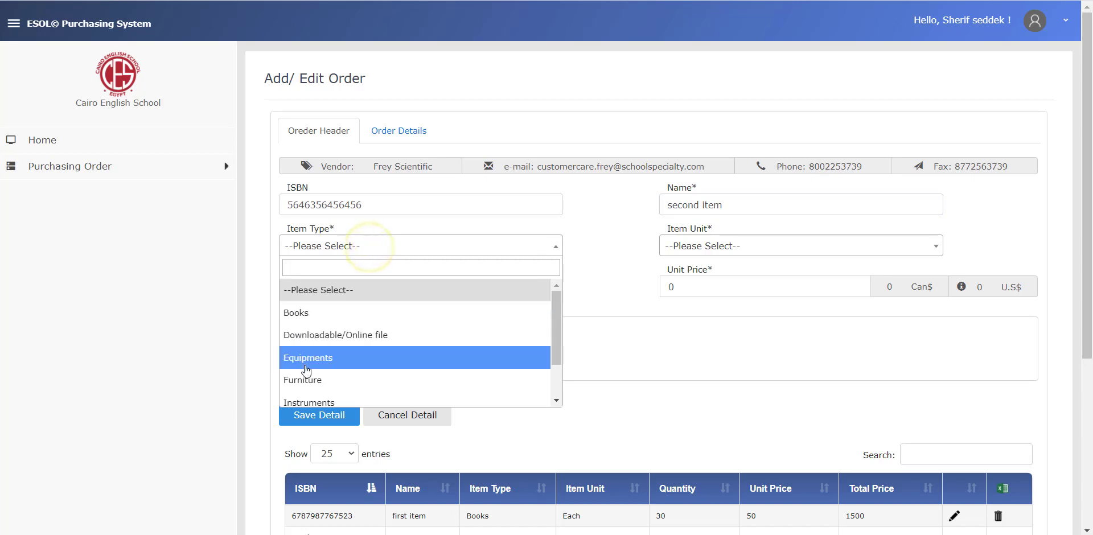
pyautogui.click(338, 321)
pyautogui.click(808, 246)
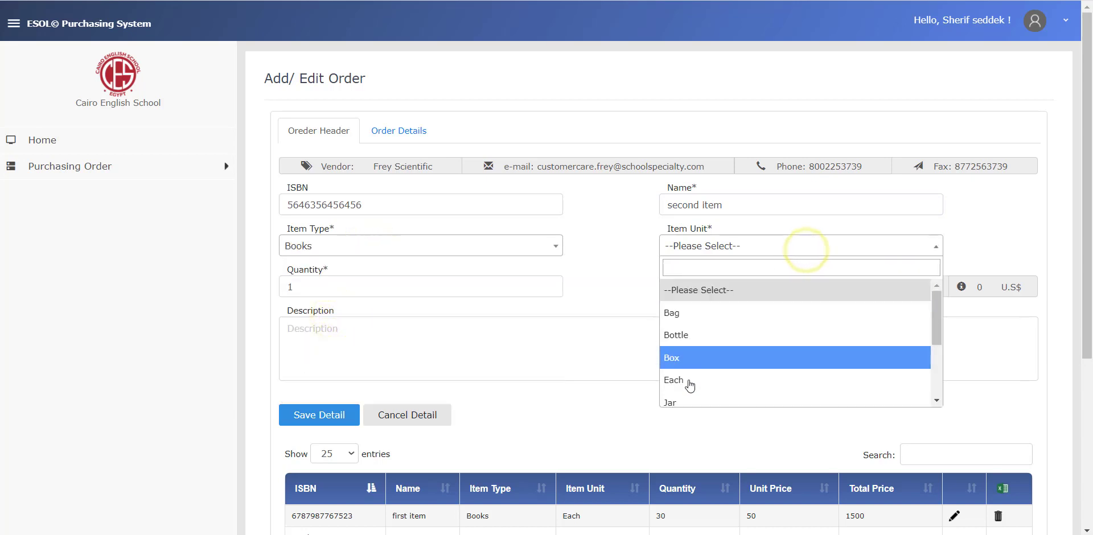
pyautogui.click(694, 357)
# Step: Set the second item's quantity to 20 and unit price to 10, and save the item detail
pyautogui.doubleClick(369, 286)
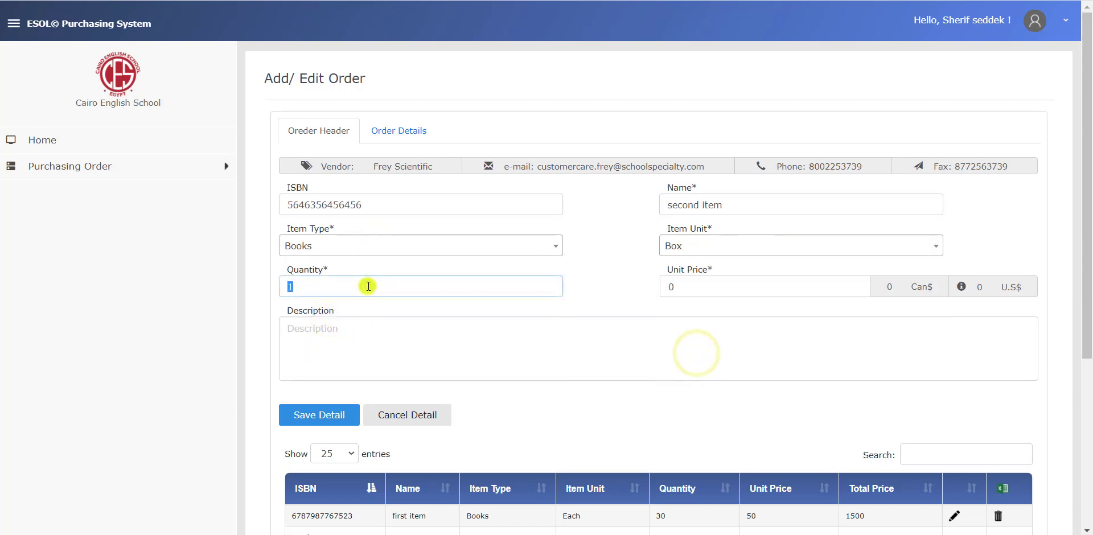
pyautogui.write('20')
pyautogui.doubleClick(736, 286)
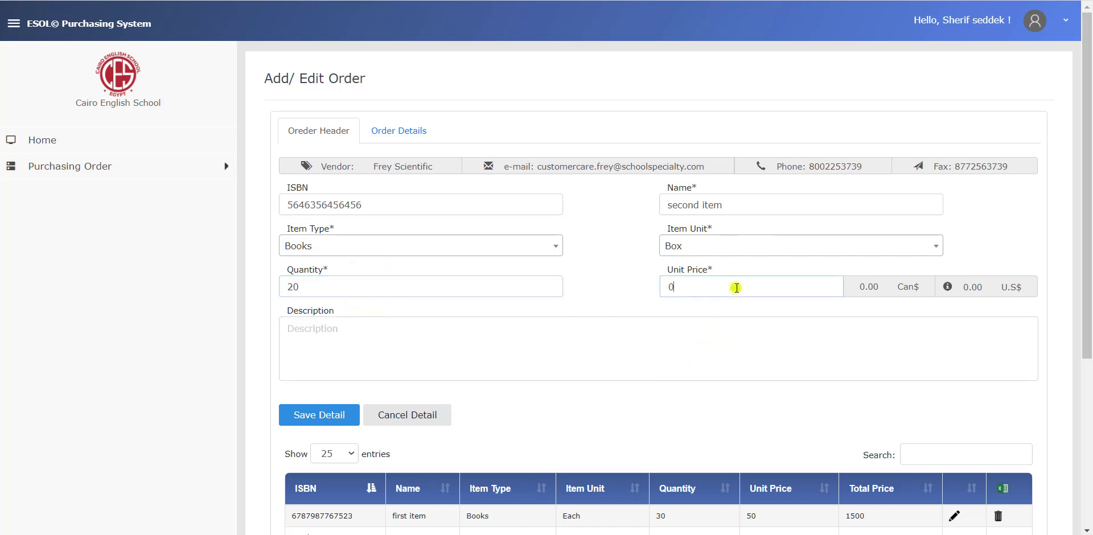
pyautogui.write('10')
pyautogui.click(310, 419)
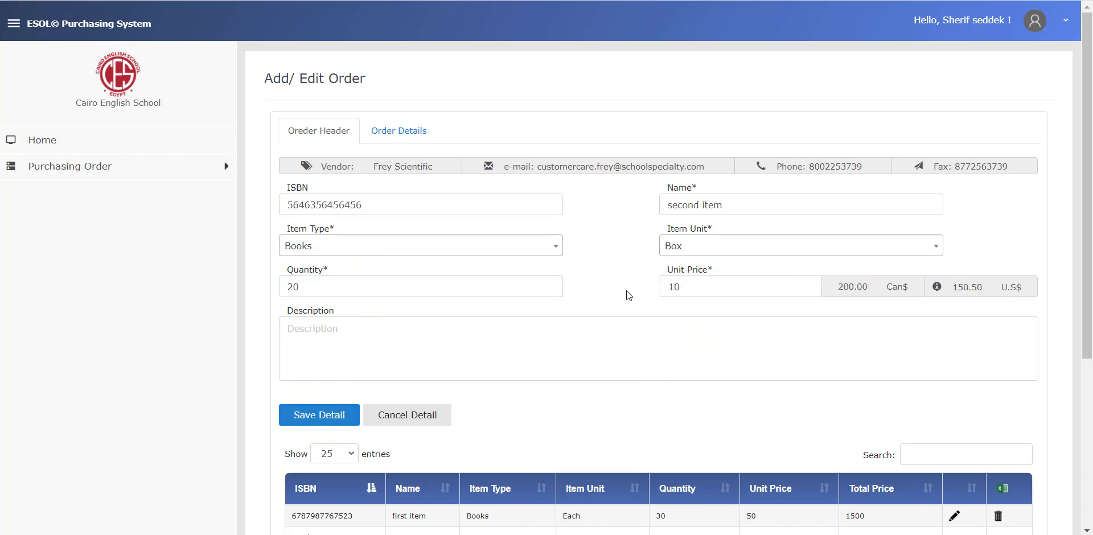
# Step: Save and exit the order, and check its status in the purchase request list
pyautogui.scroll(-5, 628, 295)
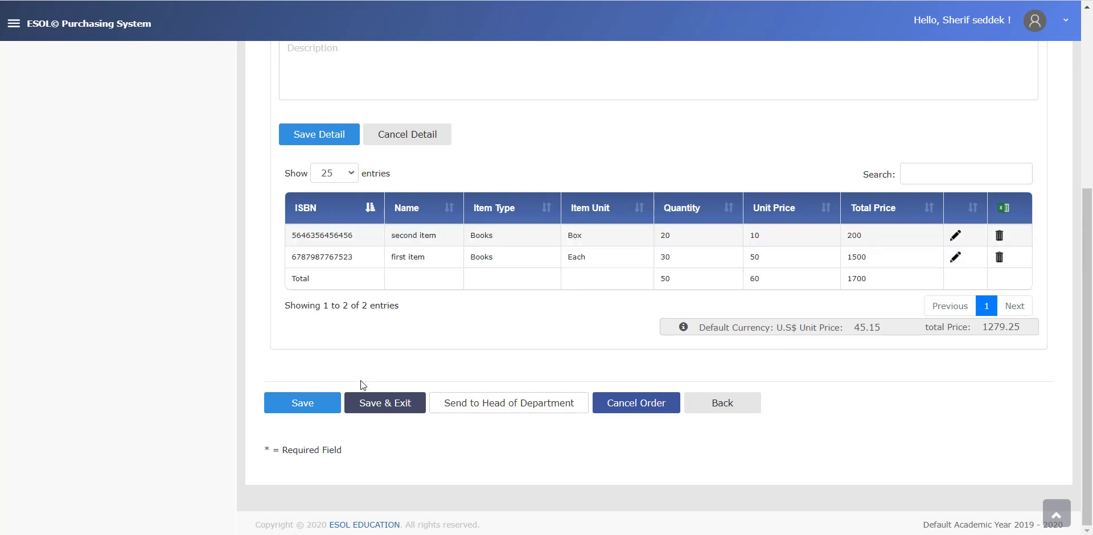
pyautogui.click(361, 403)
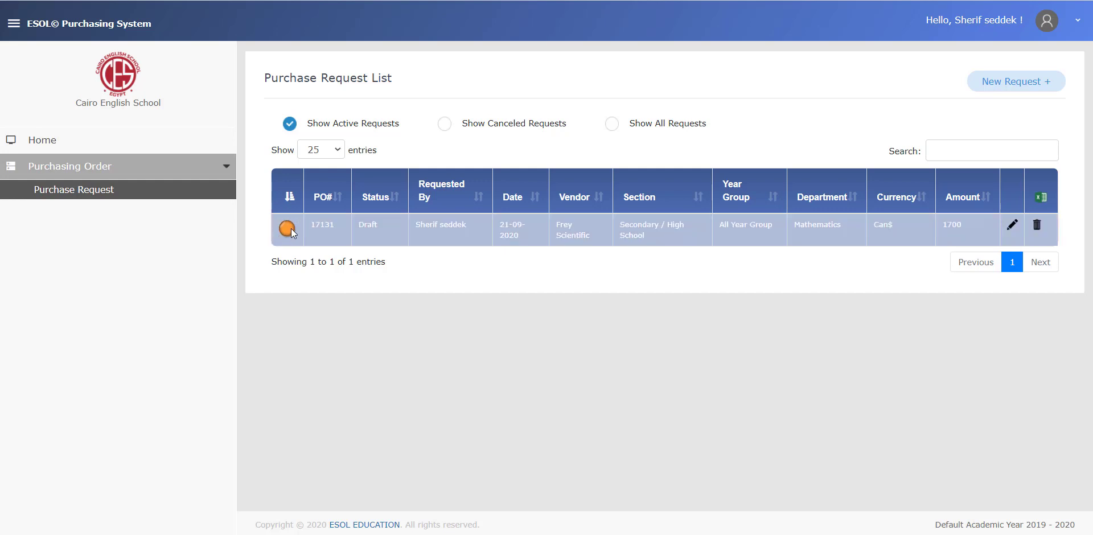
pyautogui.doubleClick(371, 227)
pyautogui.click(447, 269)
# Step: Reopen the draft Frey Scientific order and send it to the Head of Department for approval
pyautogui.click(1011, 225)
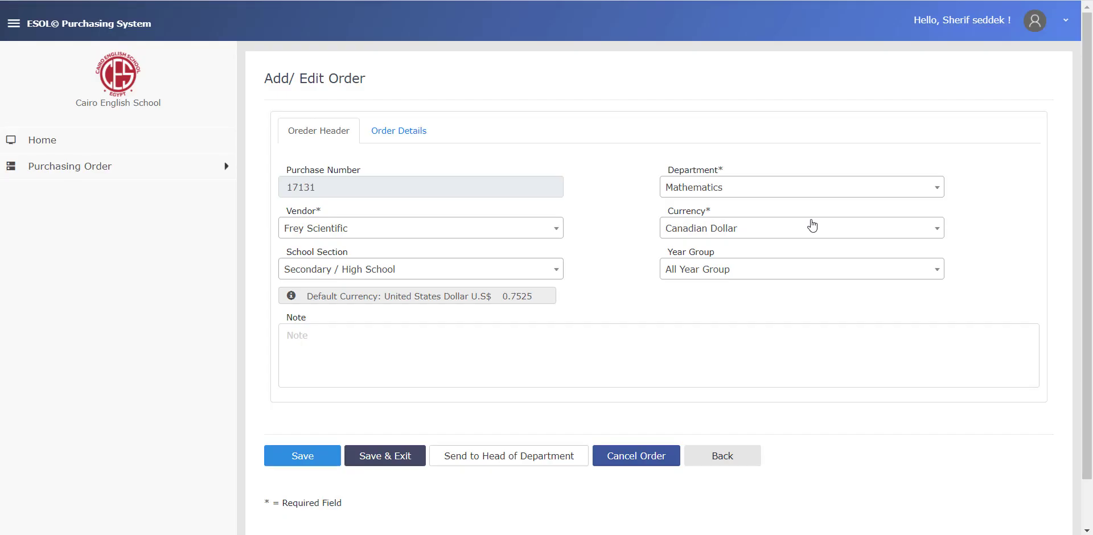
pyautogui.scroll(-1, 617, 251)
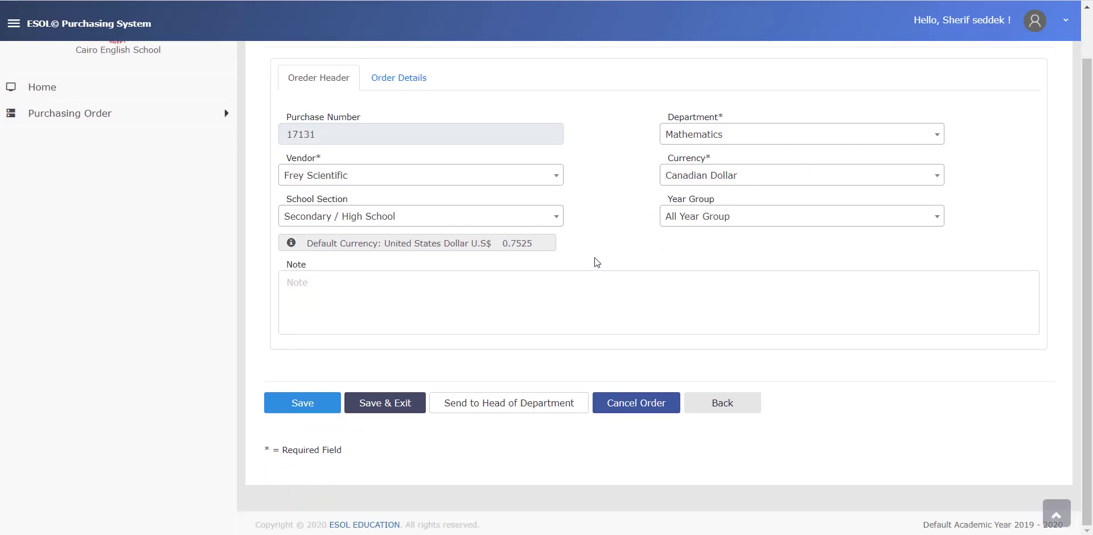
pyautogui.click(510, 410)
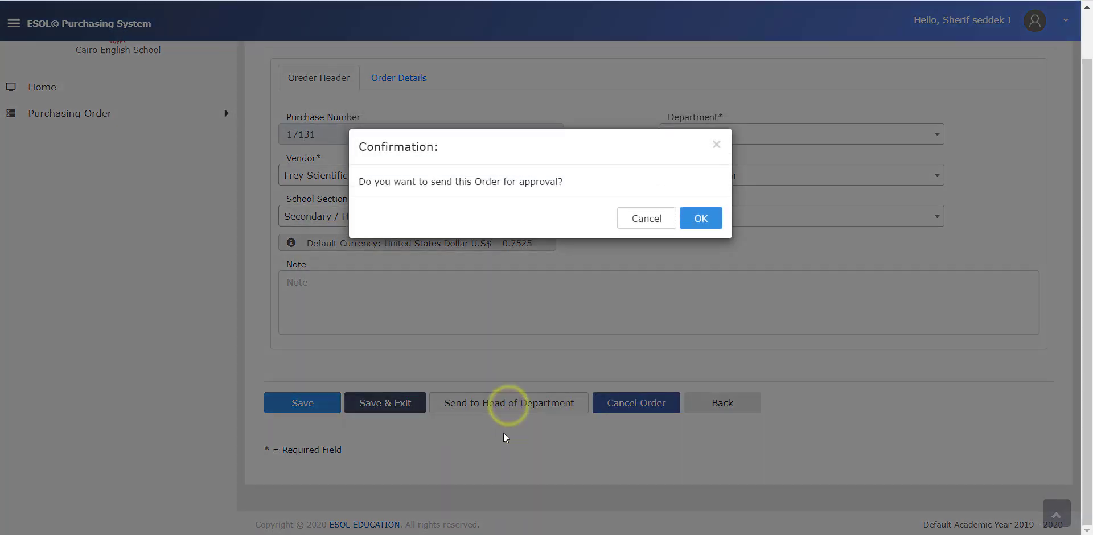
pyautogui.click(704, 221)
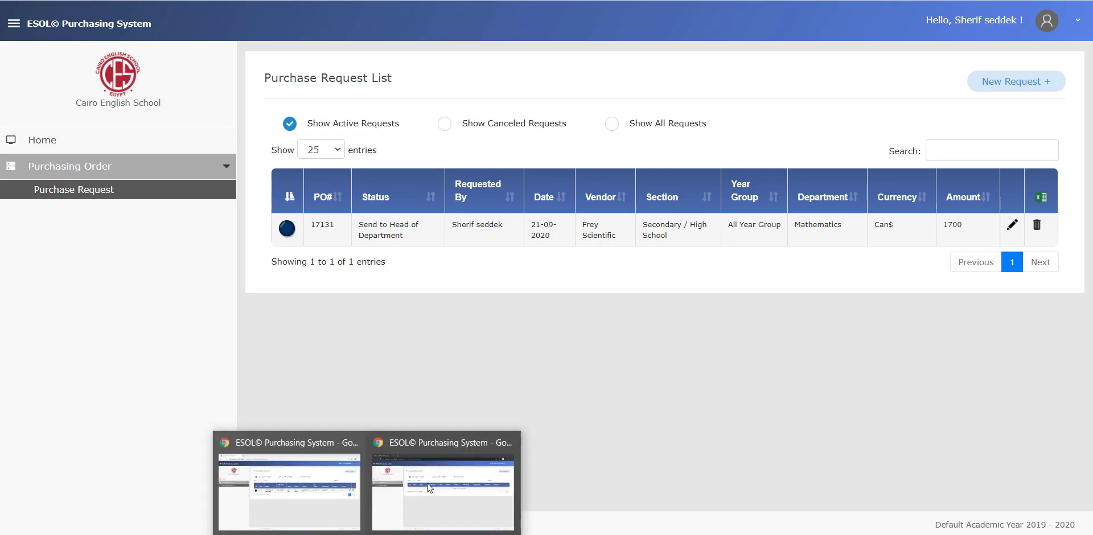
# Step: Switch to the head of department's purchasing system window and reload the purchase request list
pyautogui.click(433, 479)
pyautogui.click(131, 189)
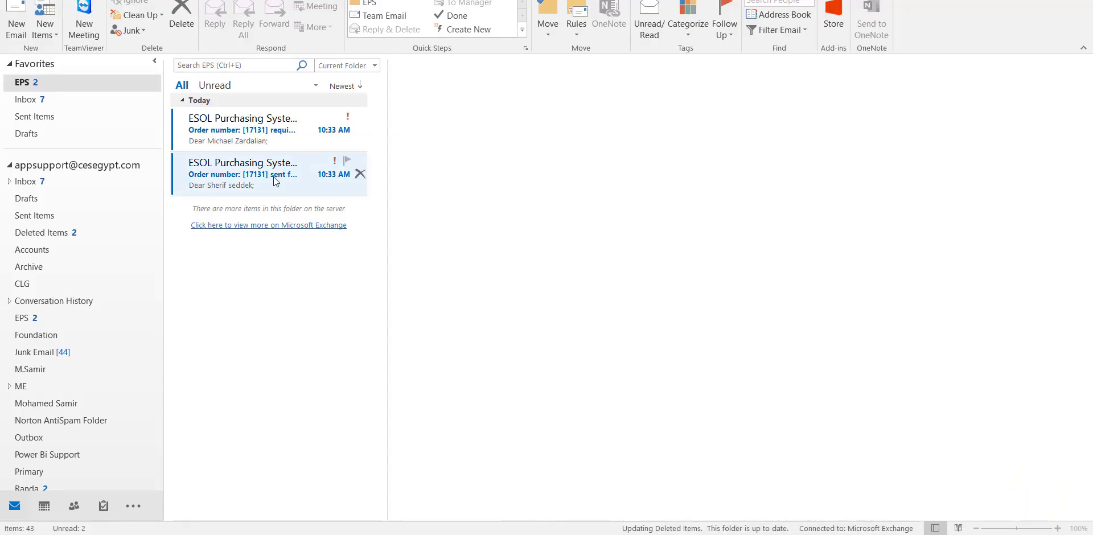
# Step: Switch to Outlook and read the order notification e-mails addressed to the requester and the head of department
pyautogui.click(273, 176)
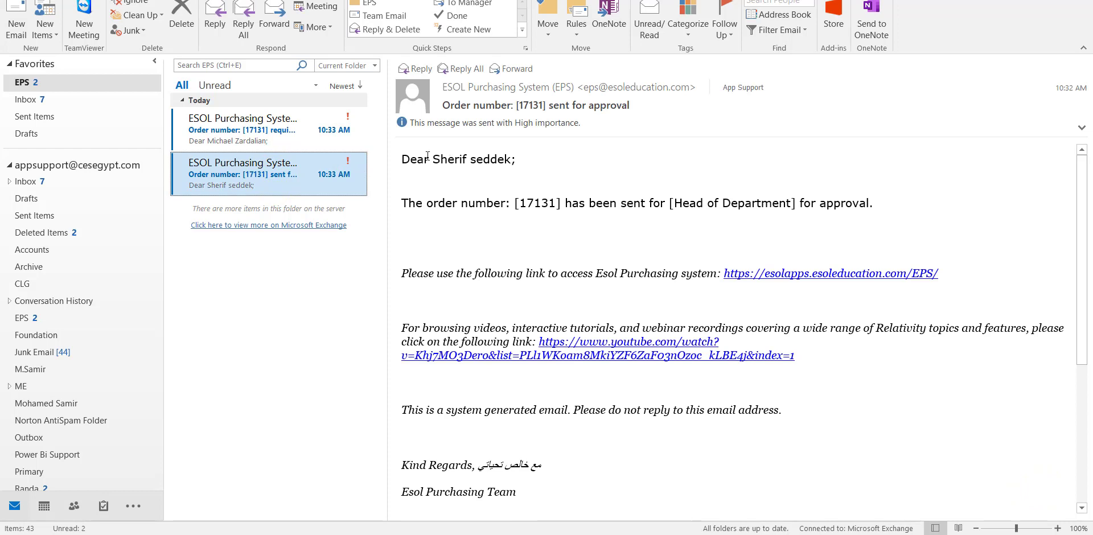
pyautogui.moveTo(428, 157); pyautogui.dragTo(514, 160)
pyautogui.click(485, 196)
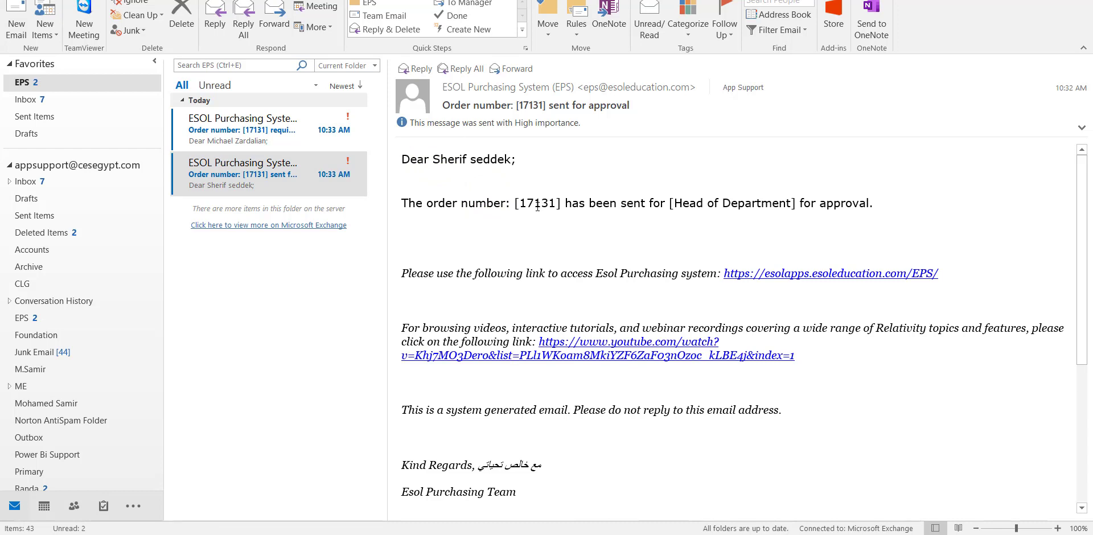
pyautogui.click(251, 135)
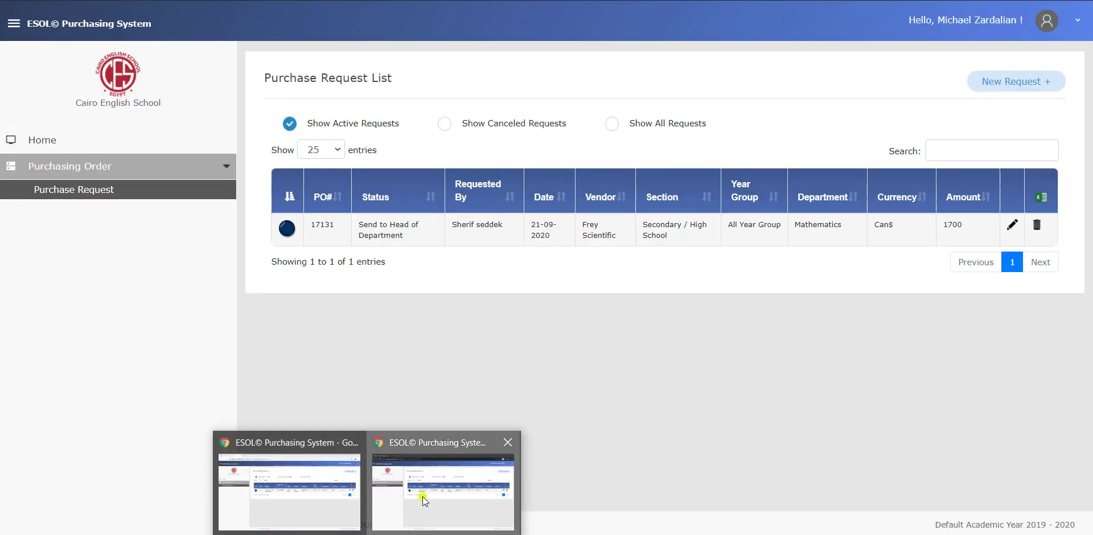
# Step: Open the order in the head of department's purchasing system window, and try to open it from the requester's window as well
pyautogui.click(424, 500)
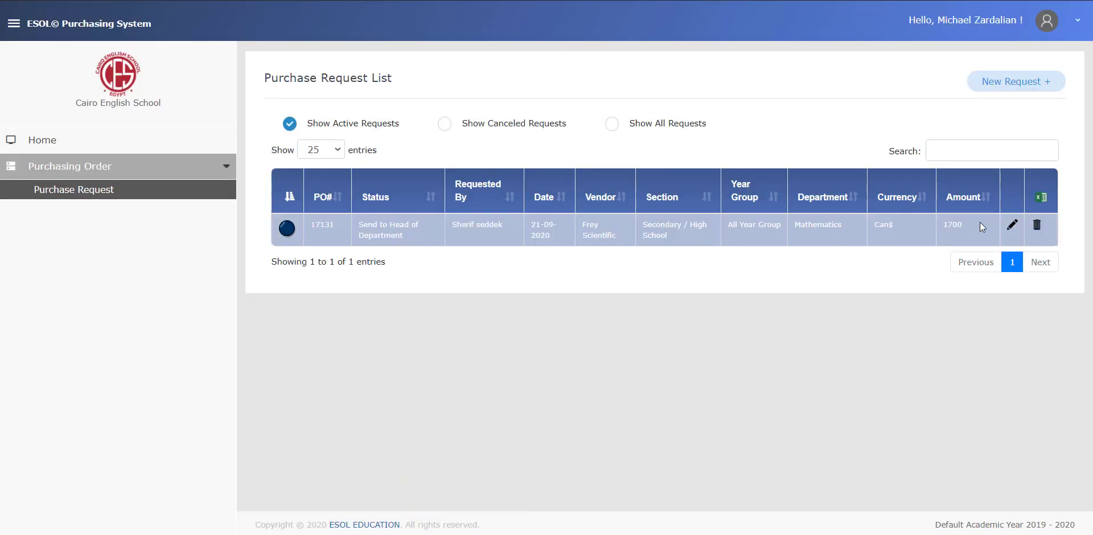
pyautogui.click(1012, 226)
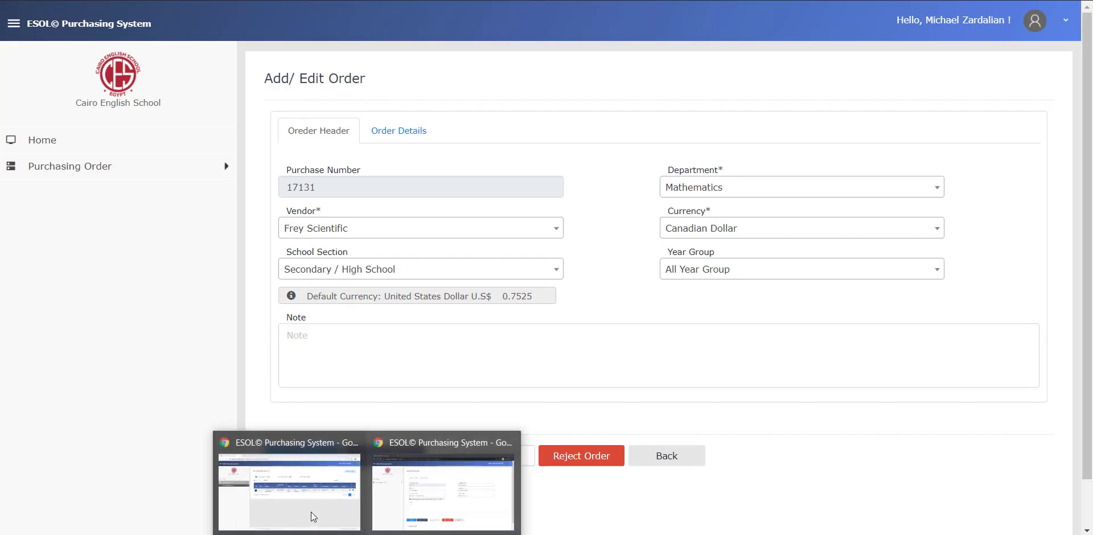
pyautogui.click(310, 511)
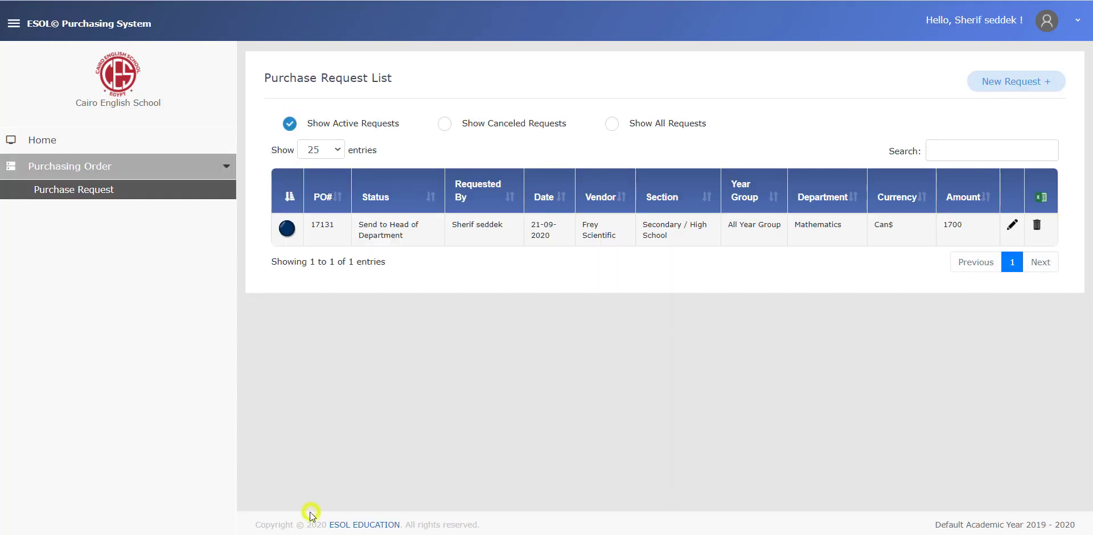
pyautogui.click(1015, 227)
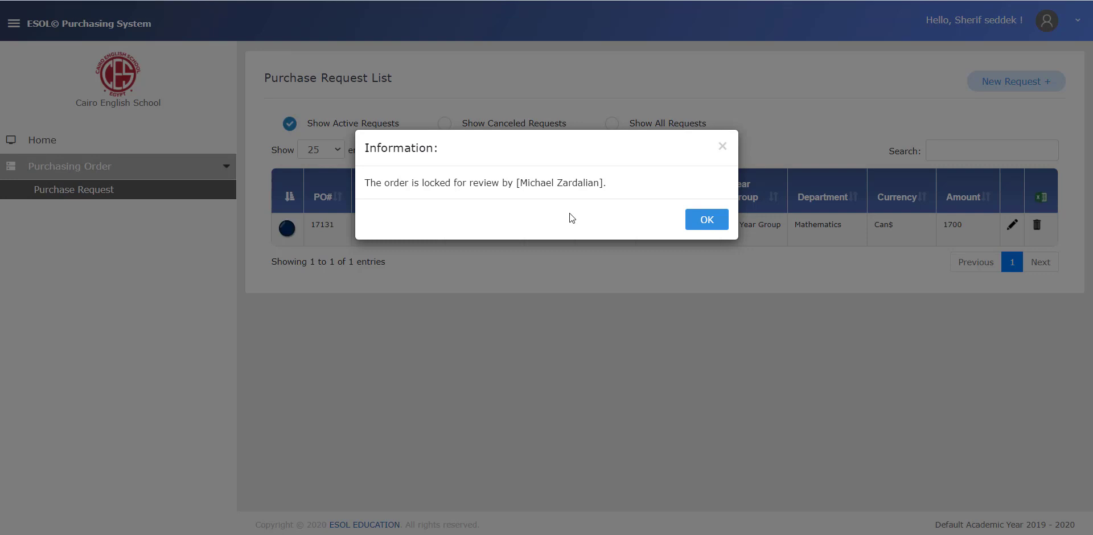
pyautogui.click(708, 222)
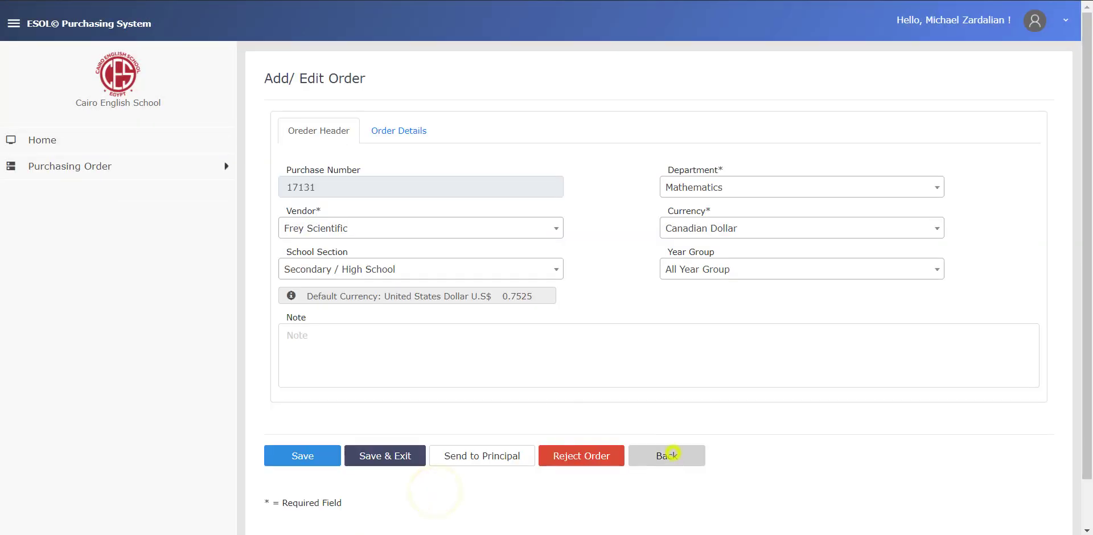
# Step: Leave the order in the head of department's window, and view the submitted order from the requester's window
pyautogui.click(667, 453)
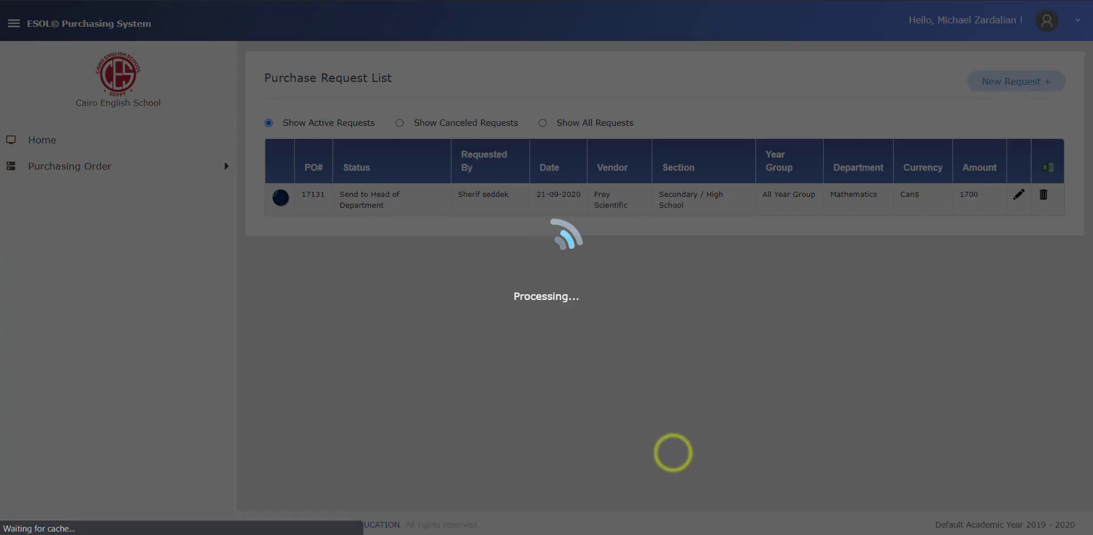
pyautogui.click(311, 478)
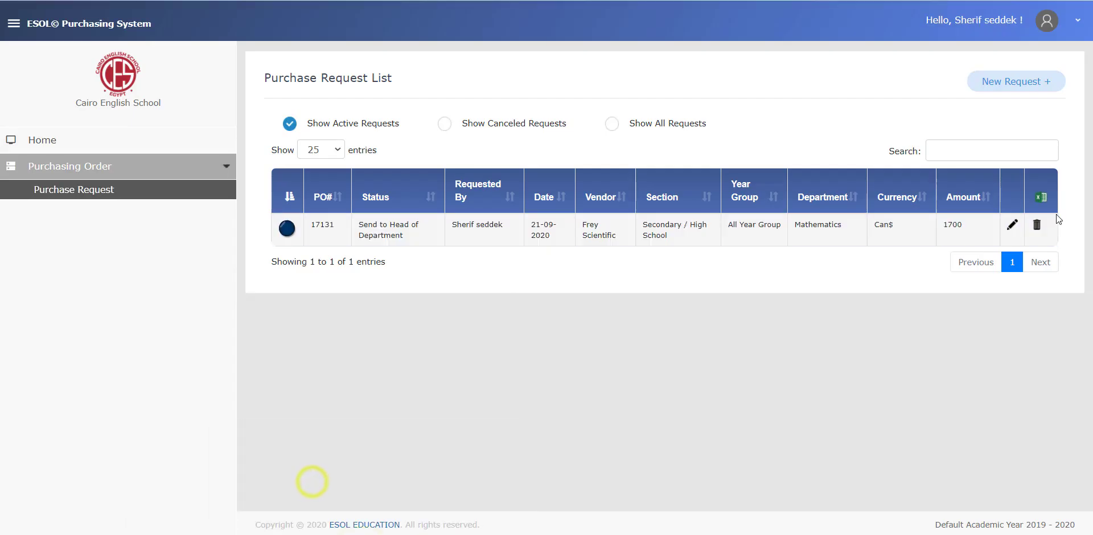
pyautogui.click(1014, 226)
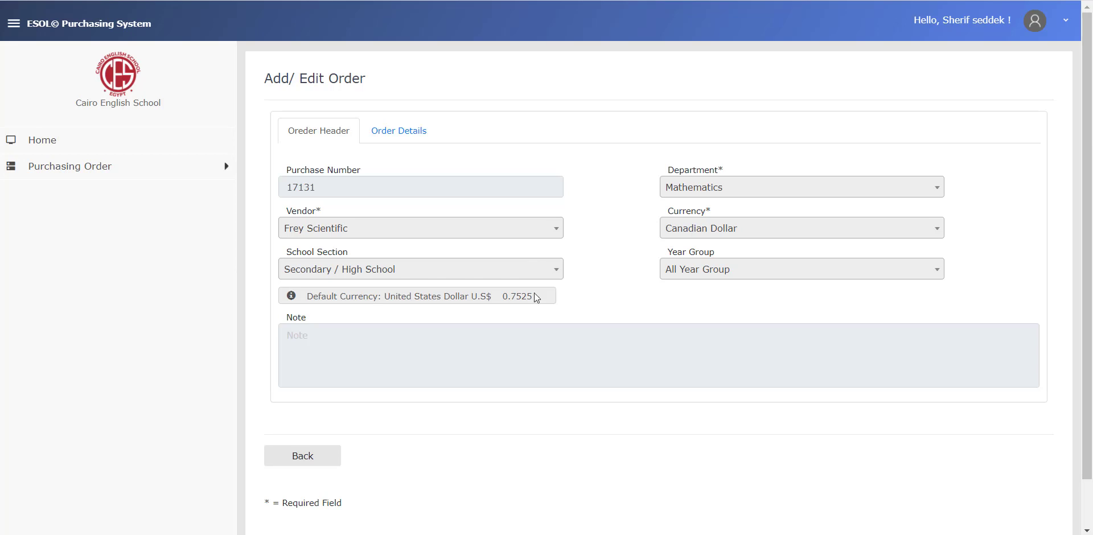
pyautogui.click(313, 459)
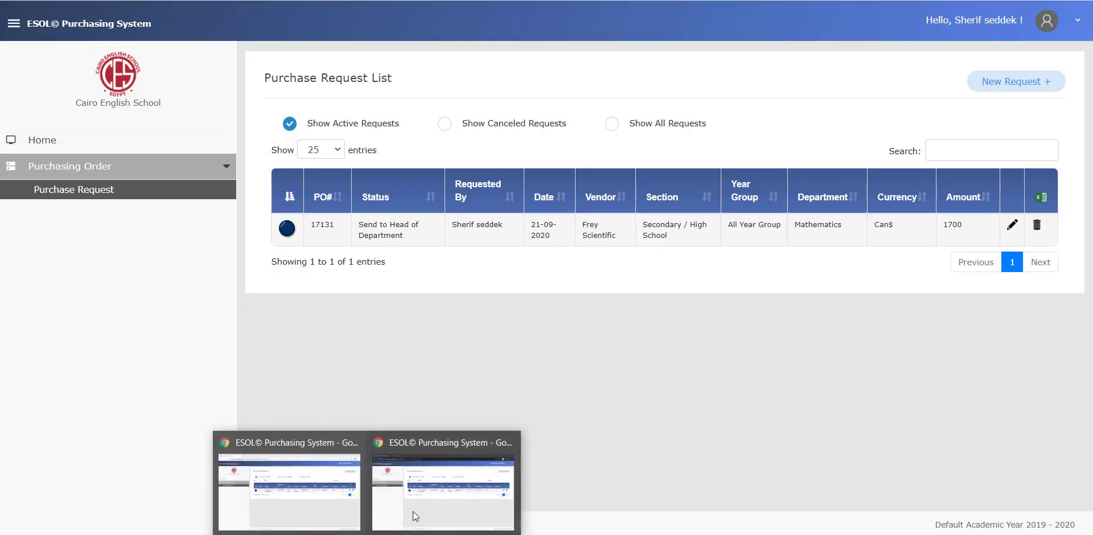
# Step: Open the order's details from the head of department's account and delete the first item
pyautogui.click(422, 498)
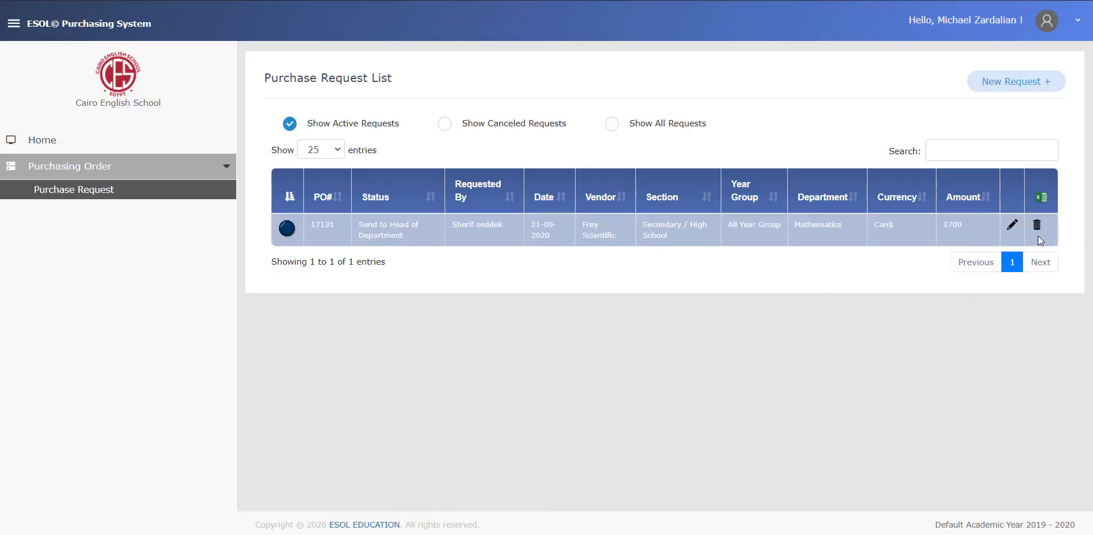
pyautogui.click(1013, 227)
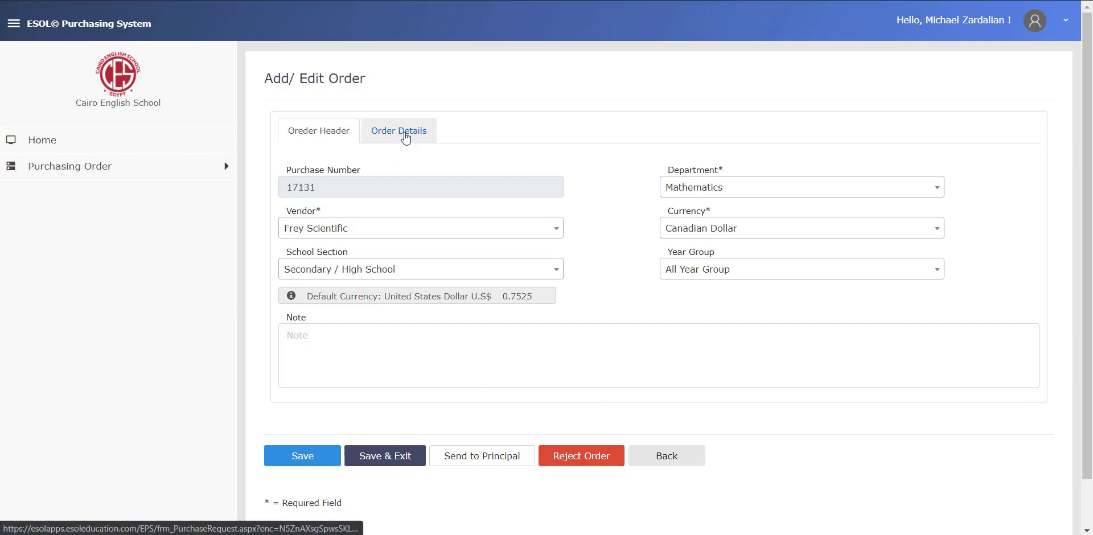
pyautogui.click(405, 138)
pyautogui.scroll(-4, 676, 335)
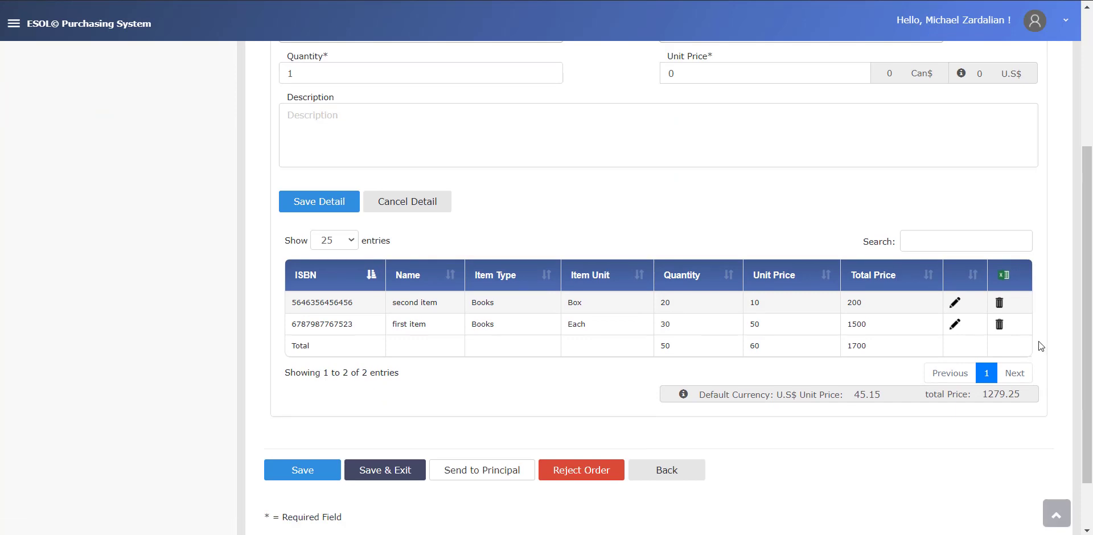
pyautogui.click(999, 324)
pyautogui.click(701, 212)
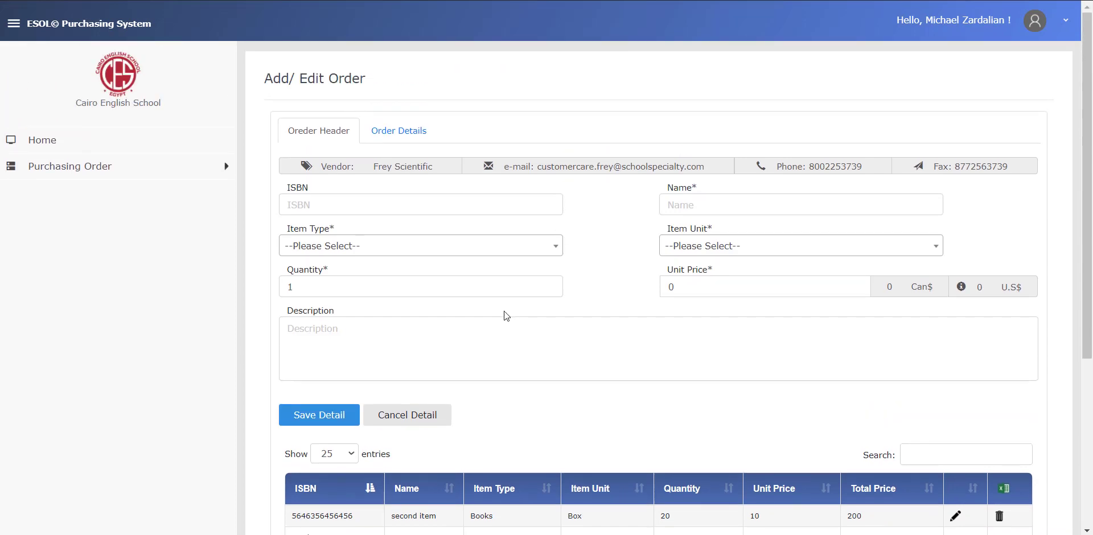
# Step: Review the remaining item in the order details, and save and exit the order as head of department
pyautogui.scroll(-1, 422, 410)
pyautogui.scroll(3, 562, 292)
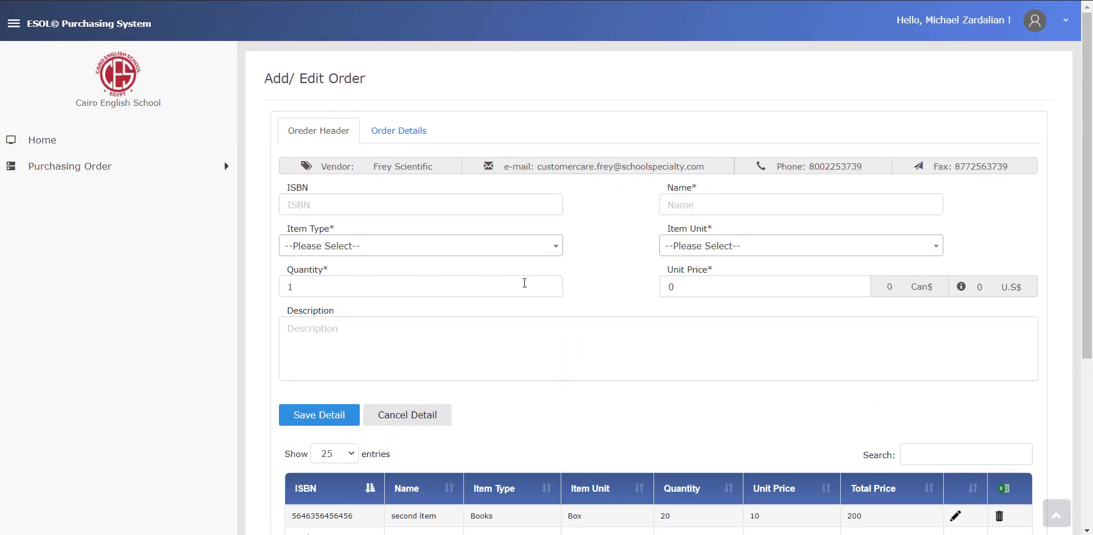
pyautogui.scroll(-3, 445, 430)
pyautogui.scroll(-3, 444, 431)
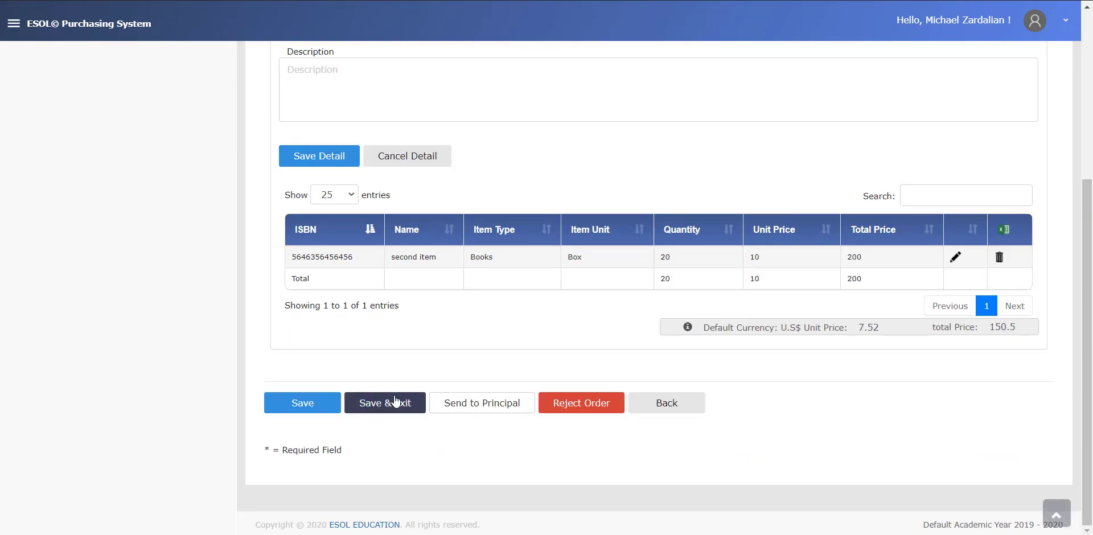
pyautogui.click(392, 397)
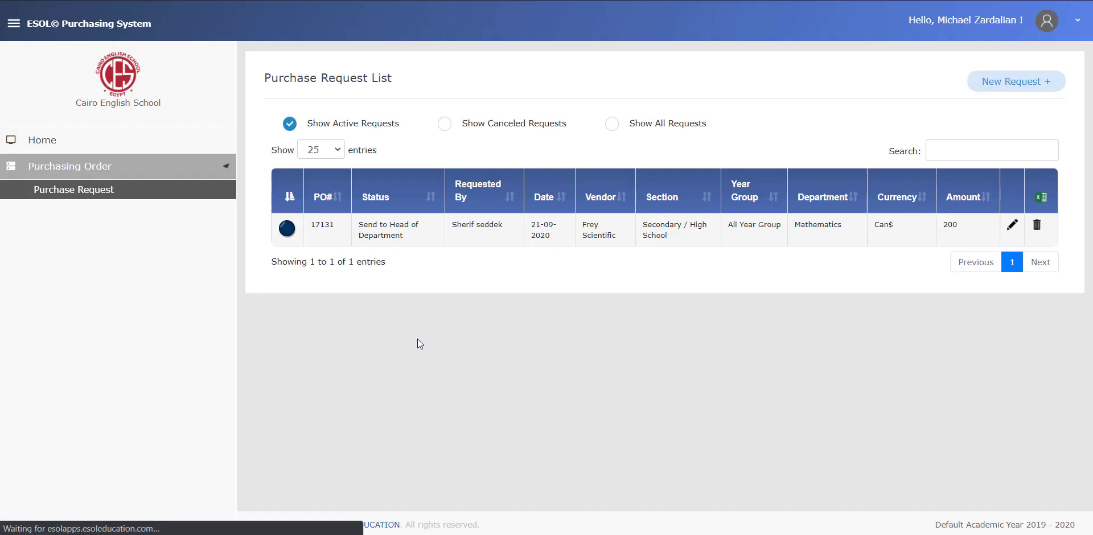
# Step: Reopen the order from the head of department's account and review its header and approval options
pyautogui.click(1012, 225)
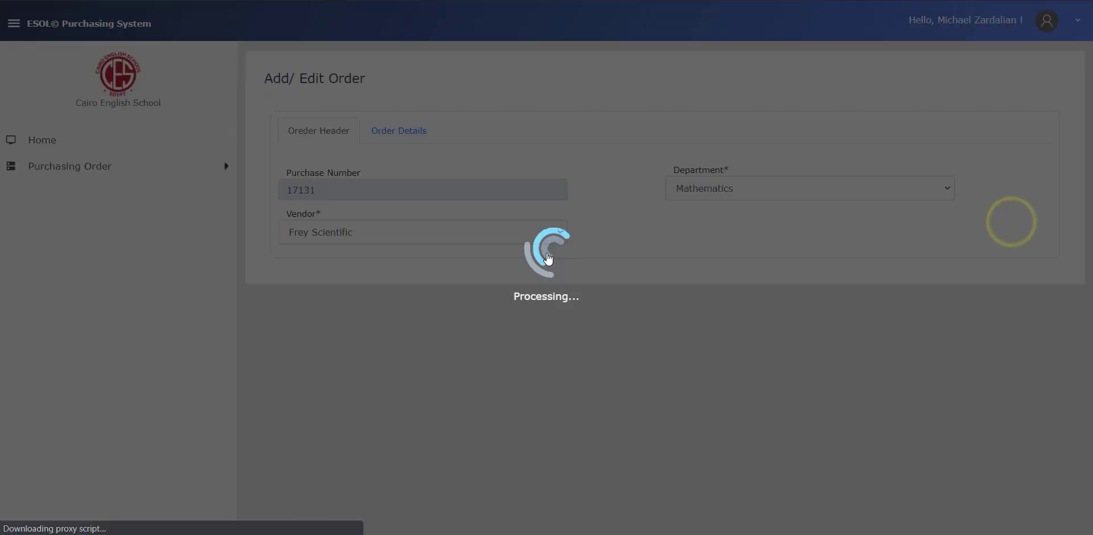
pyautogui.scroll(-2, 545, 254)
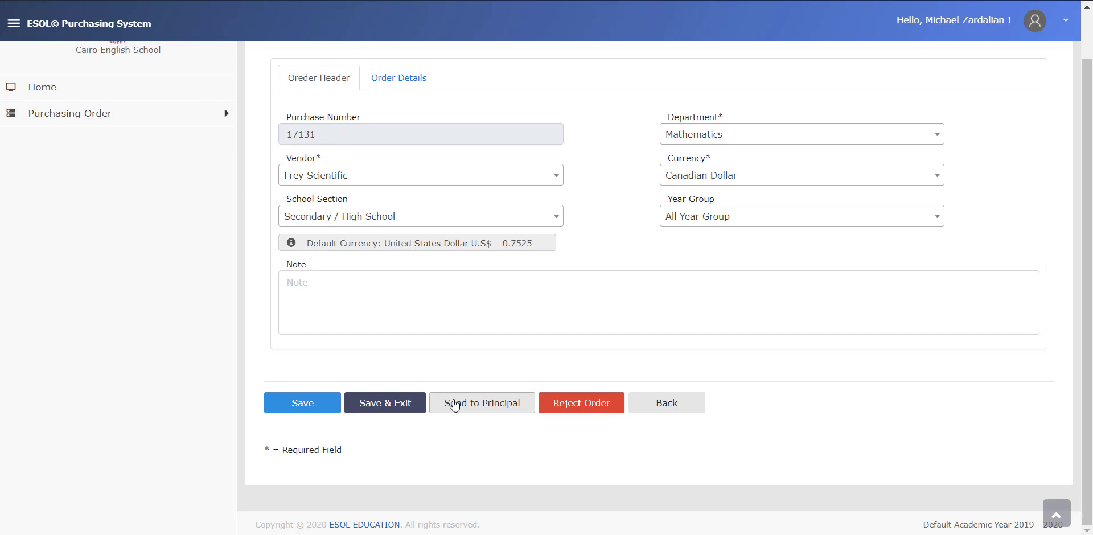
pyautogui.click(1054, 511)
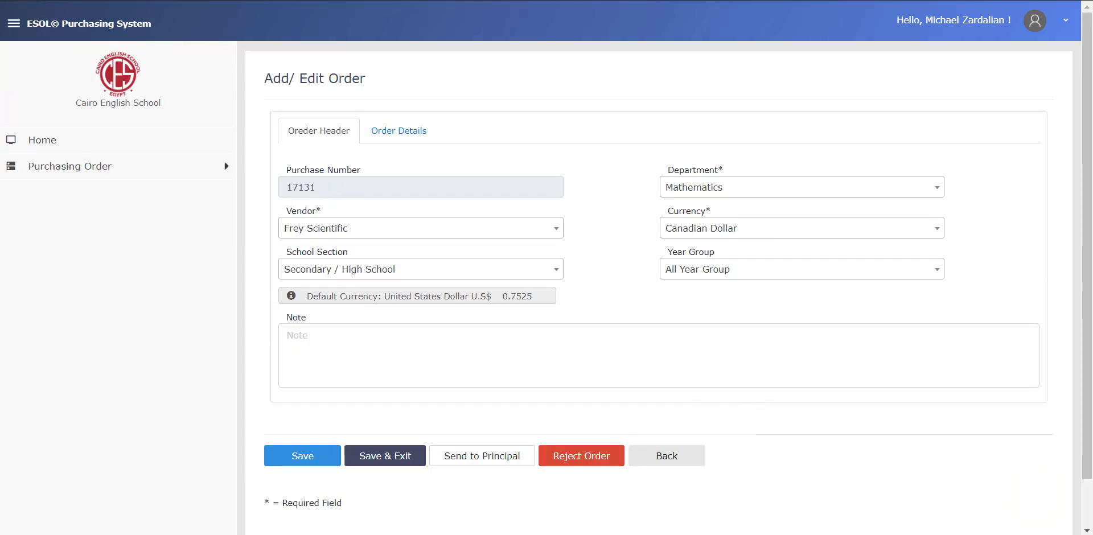
# Step: Switch to the principal's purchasing system window, view the purchase requests, and try to open the same order there
pyautogui.click(316, 491)
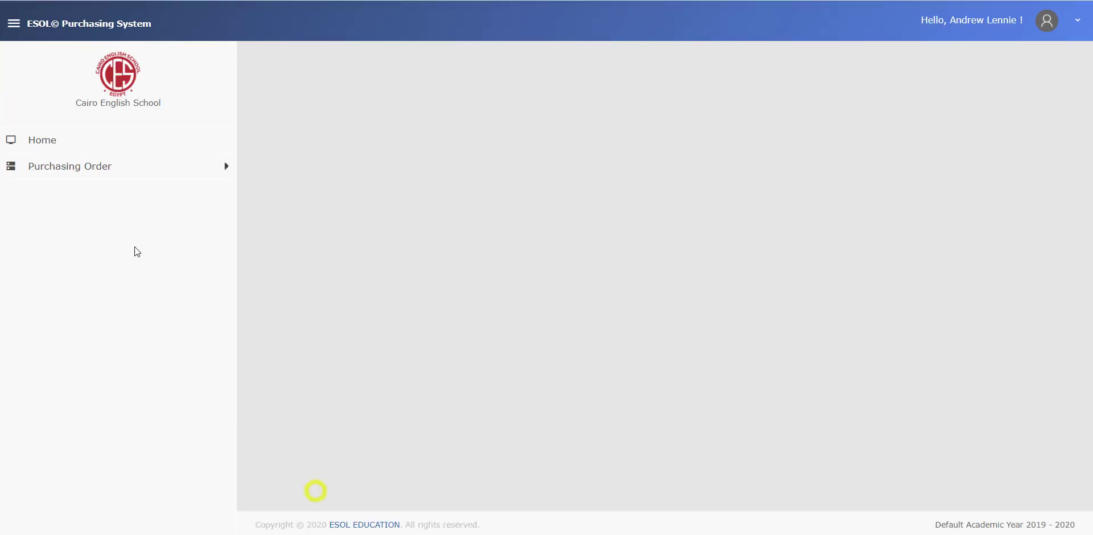
pyautogui.click(113, 166)
pyautogui.click(80, 194)
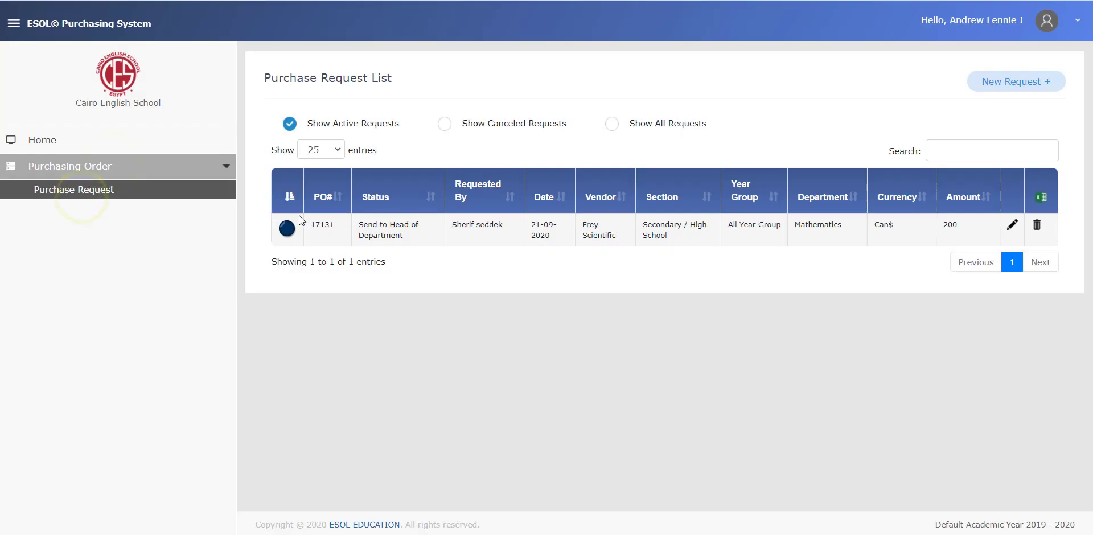
pyautogui.click(1012, 227)
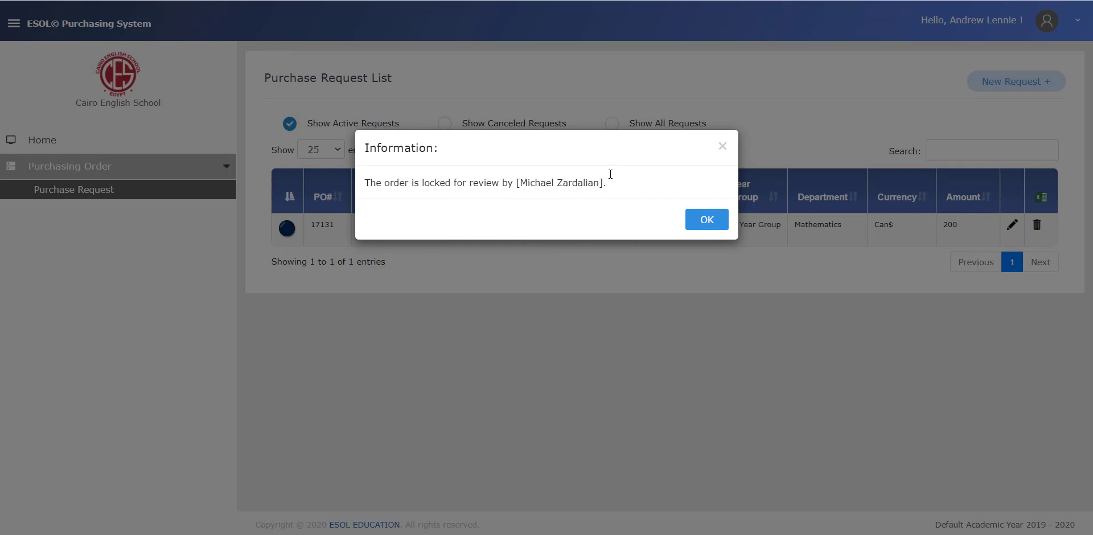
pyautogui.click(700, 220)
# Step: Send the order to the Principal from the head of department's window, and read the two new notification emails in Outlook
pyautogui.moveTo(369, 530)
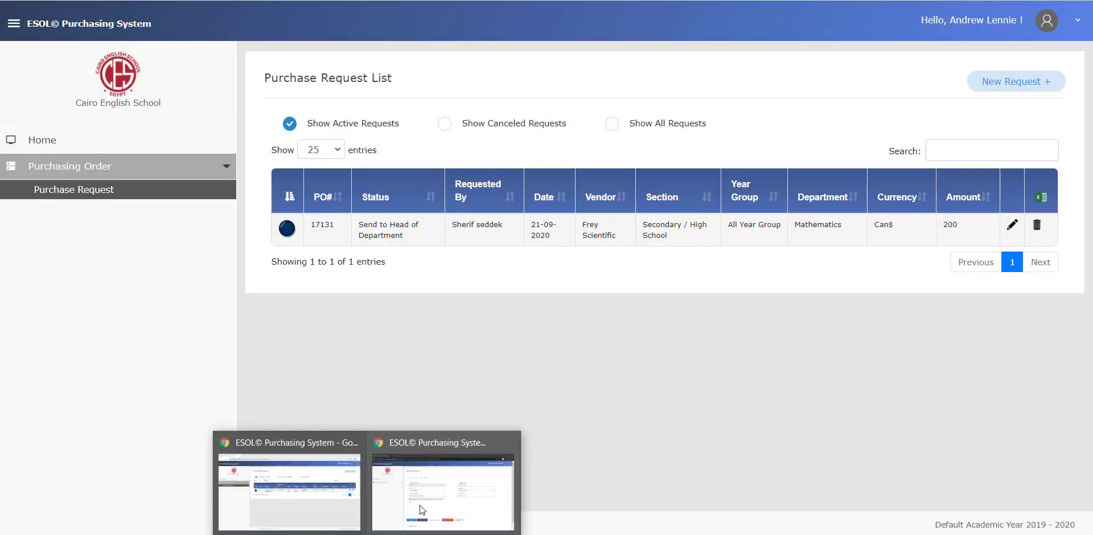
pyautogui.click(422, 509)
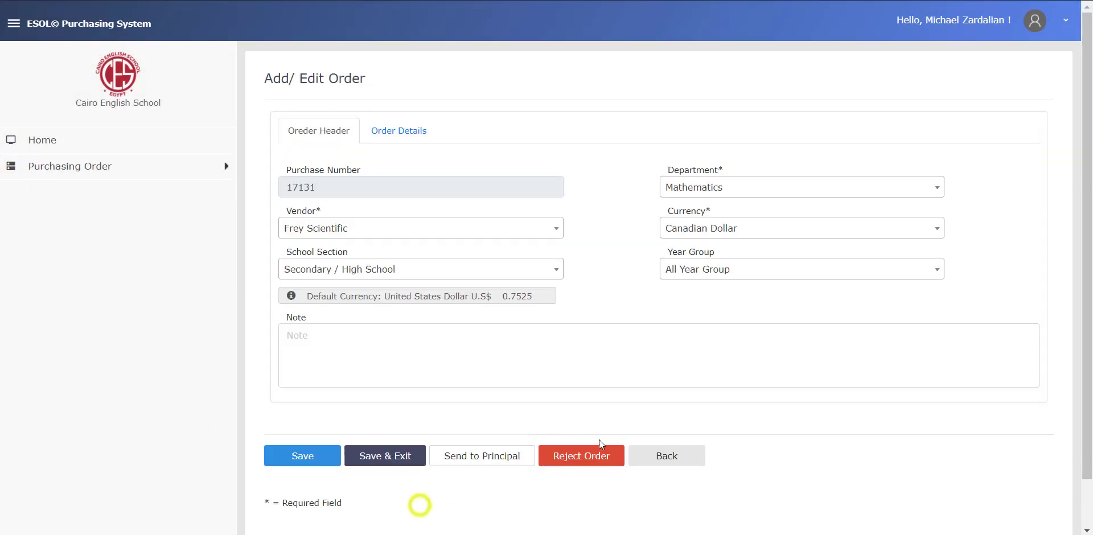
pyautogui.click(488, 460)
pyautogui.click(710, 222)
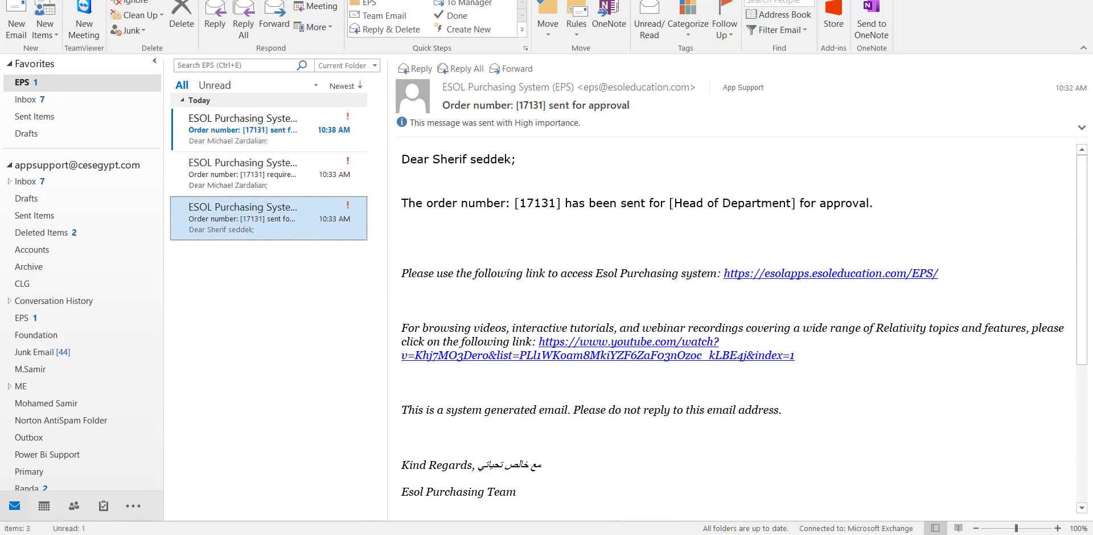
pyautogui.click(242, 124)
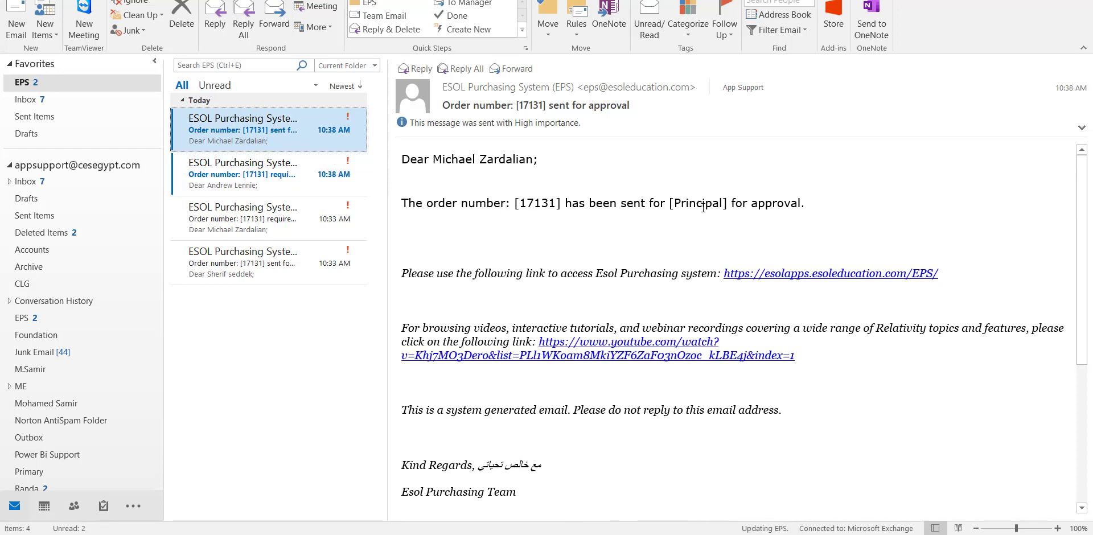
pyautogui.click(265, 173)
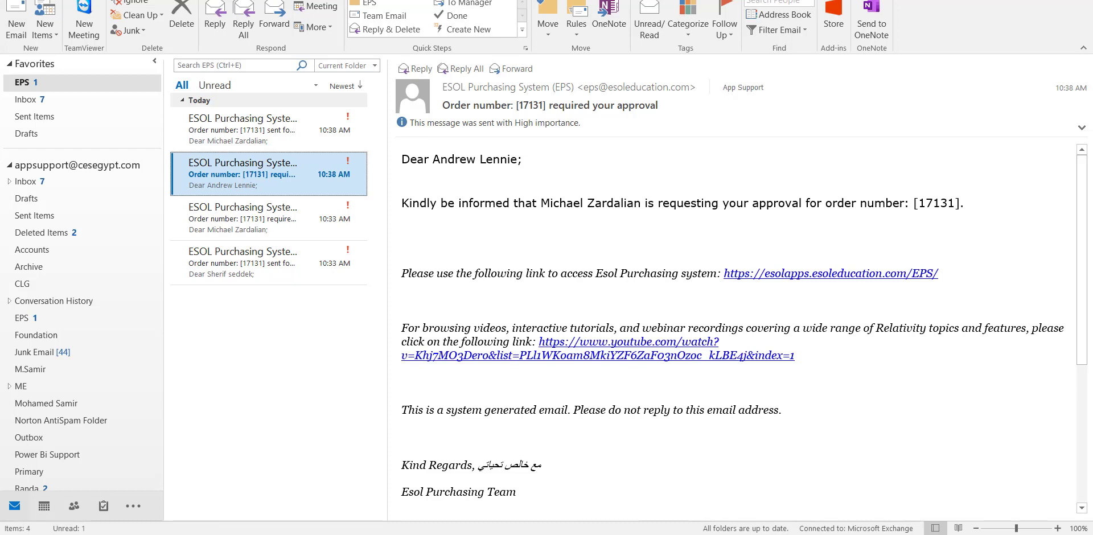
# Step: Switch to the principal's purchasing system window, refresh the purchase requests, and open the order's item details
pyautogui.click(316, 488)
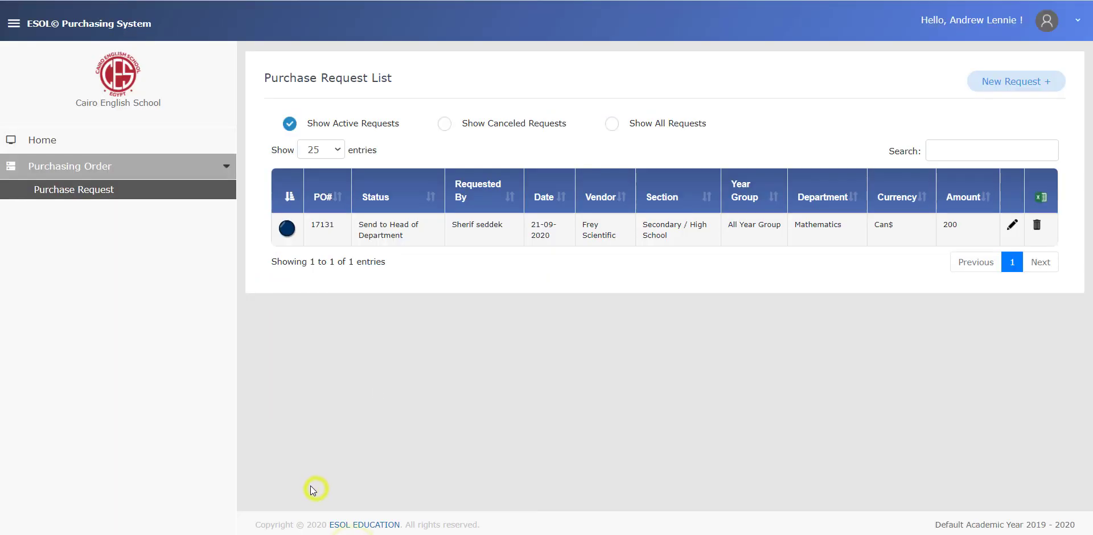
pyautogui.click(146, 195)
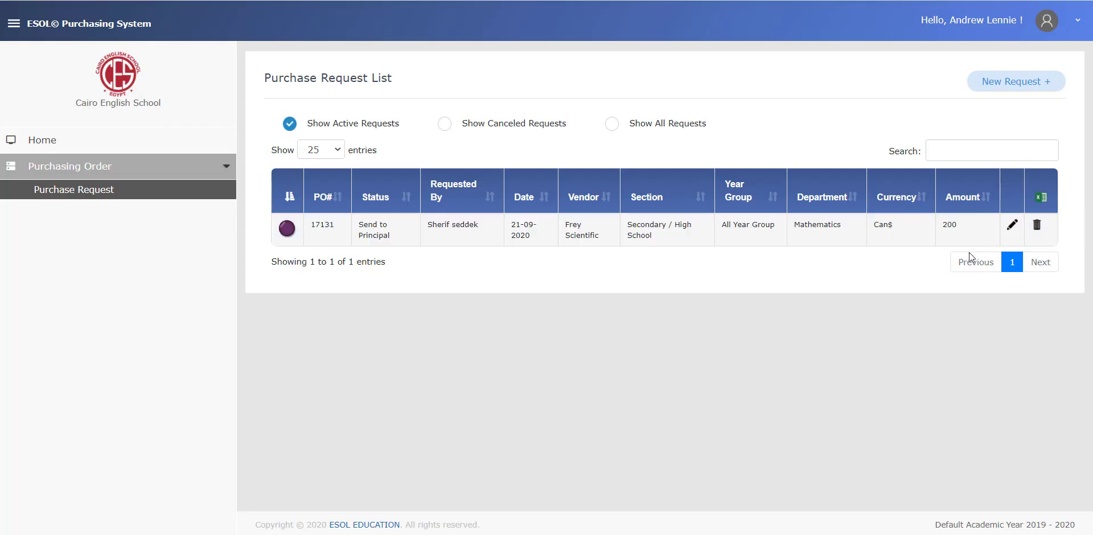
pyautogui.click(1012, 224)
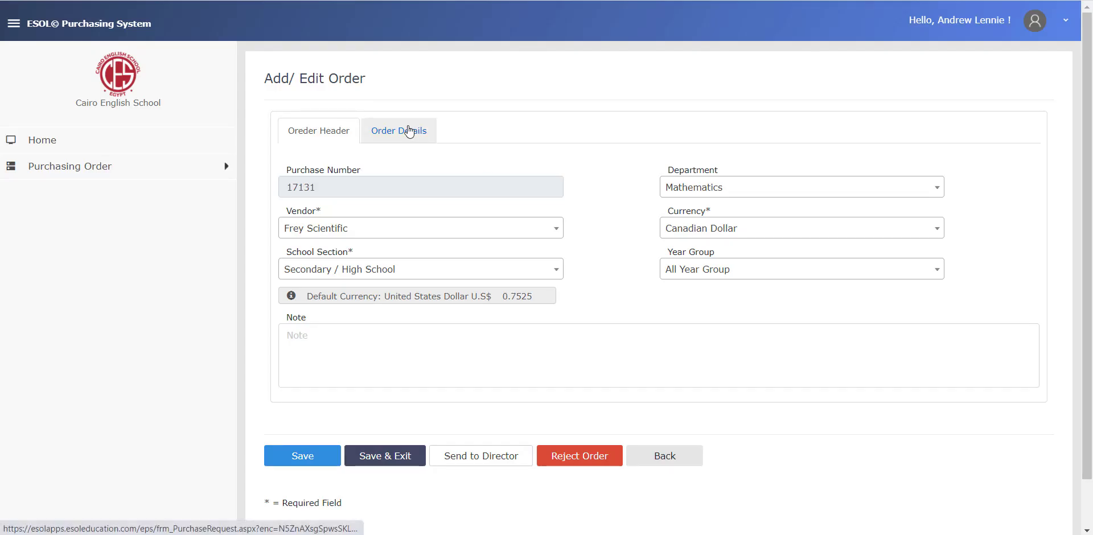
pyautogui.click(409, 132)
pyautogui.scroll(-3, 769, 447)
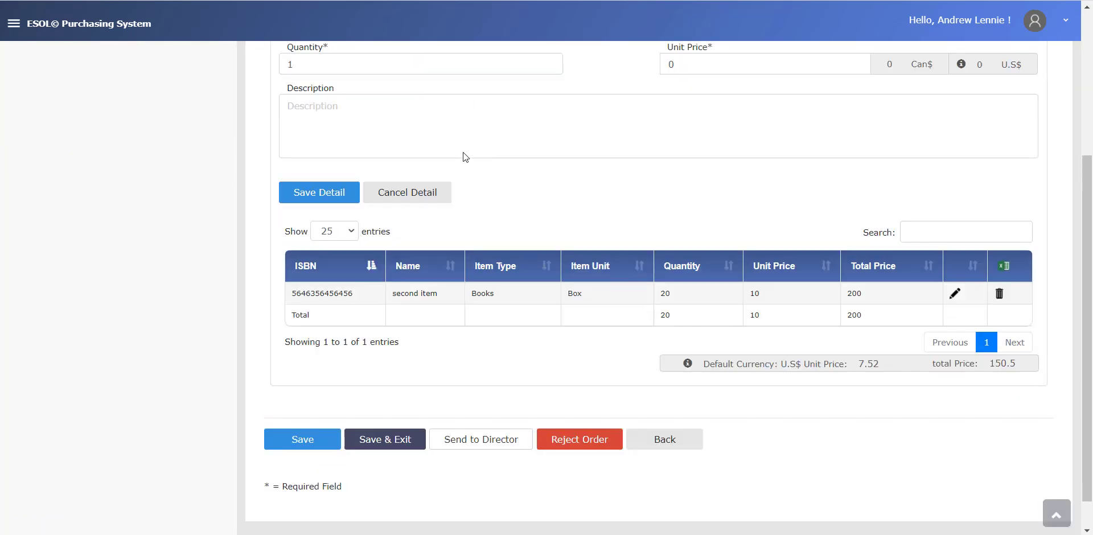
pyautogui.scroll(4, 463, 156)
pyautogui.click(396, 209)
pyautogui.write('56456')
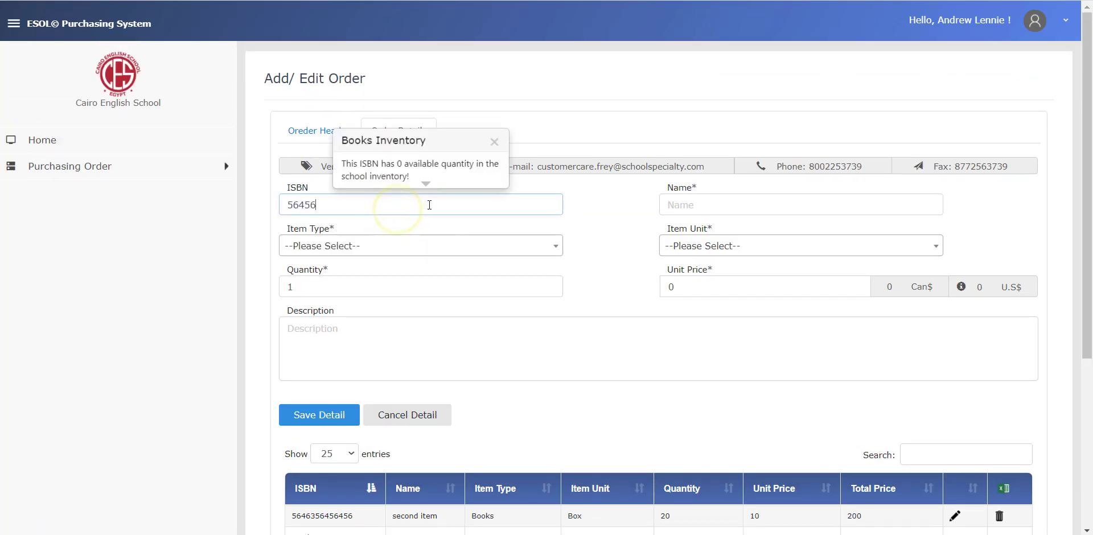
pyautogui.write('546435435')
pyautogui.click(727, 204)
pyautogui.press('Down')
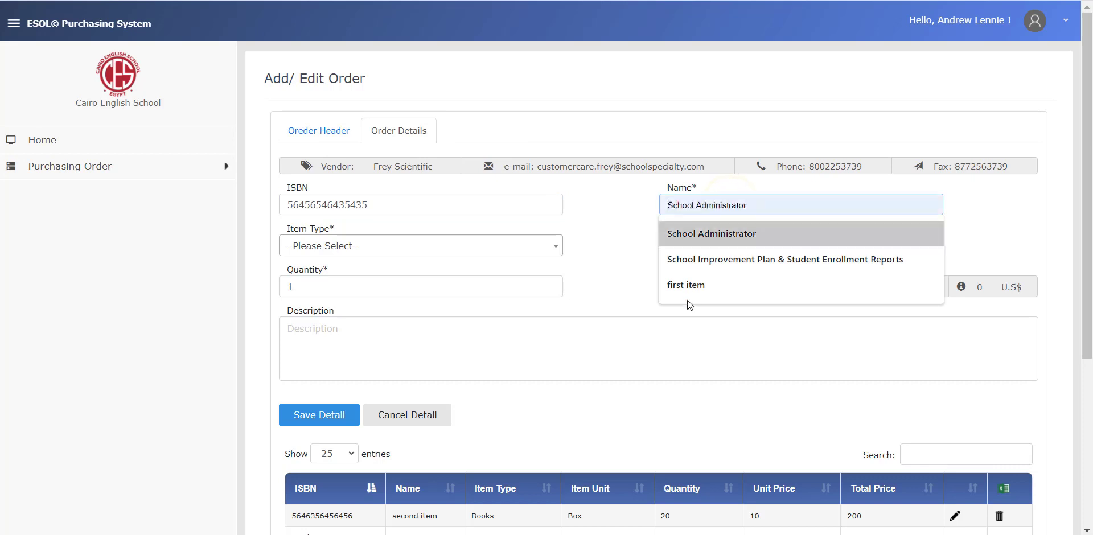
pyautogui.press('Down')
pyautogui.press('Down')
pyautogui.write('se')
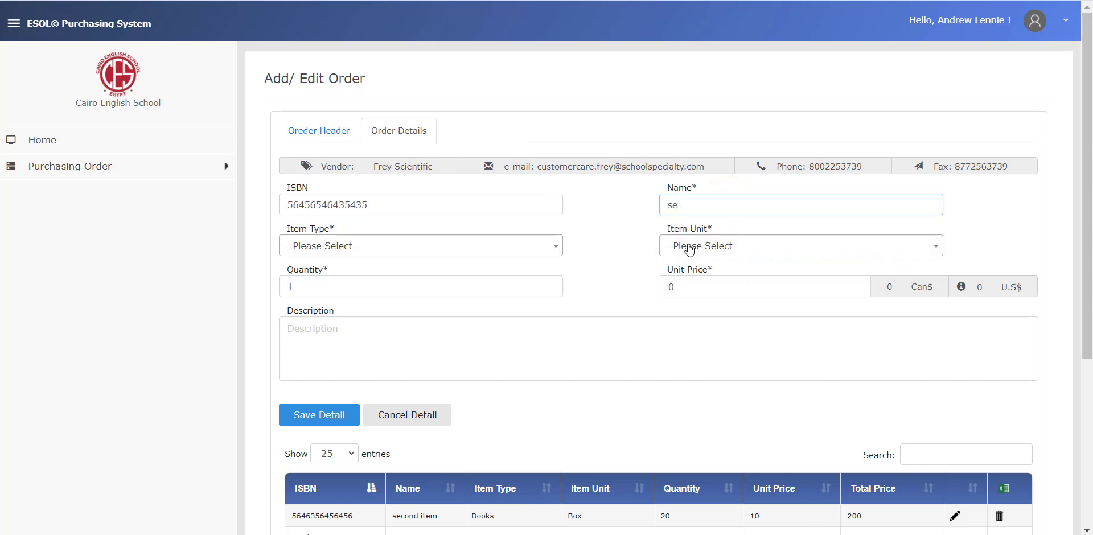
pyautogui.write('cond item')
# Step: Set the new item's type to Equipments and its unit to Box
pyautogui.click(456, 246)
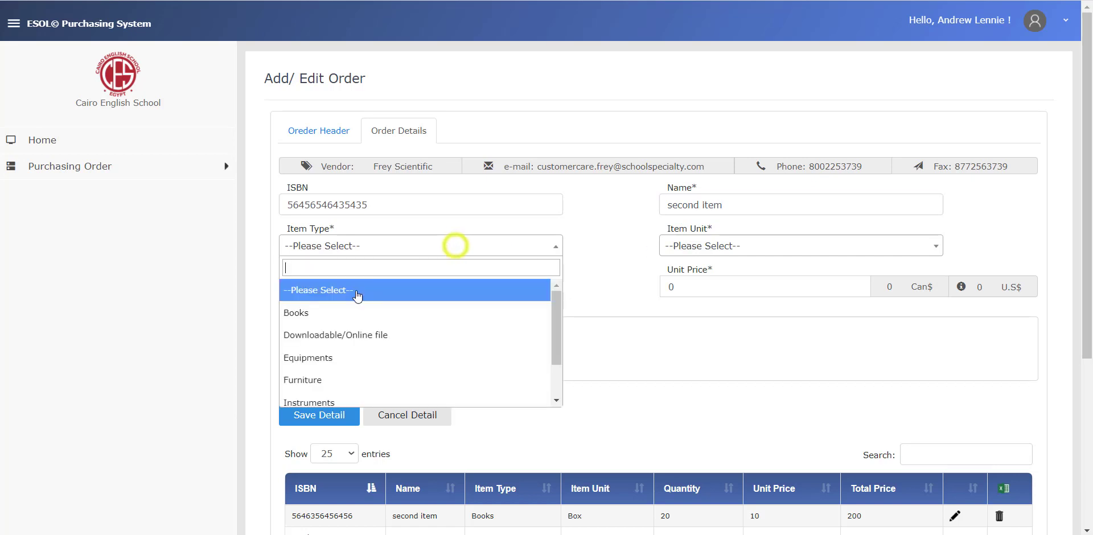
pyautogui.click(324, 358)
pyautogui.click(734, 239)
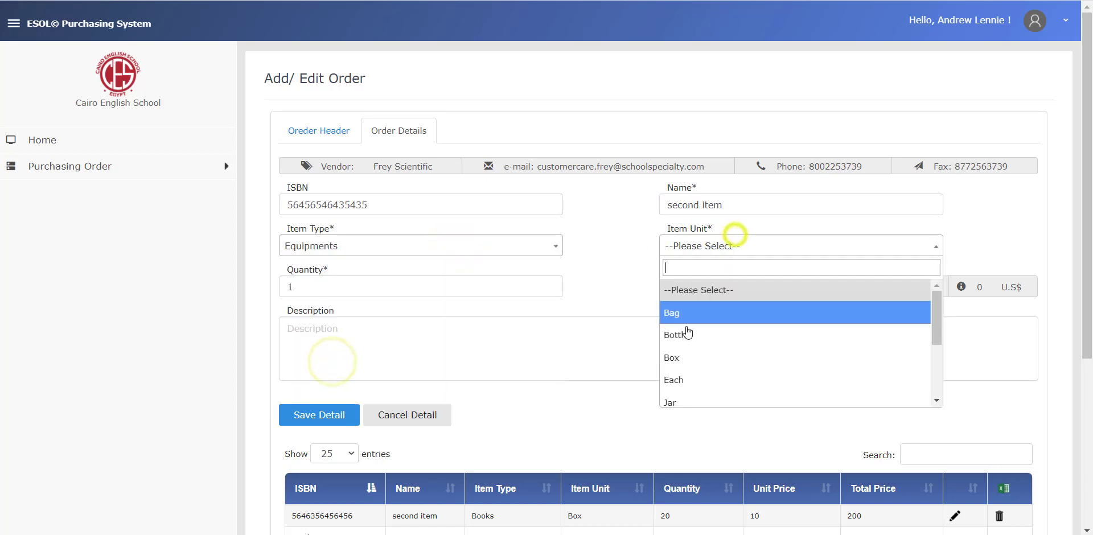
pyautogui.click(687, 356)
# Step: Set the new item's quantity to 30 and unit price to 30, and save the item to the order
pyautogui.doubleClick(484, 286)
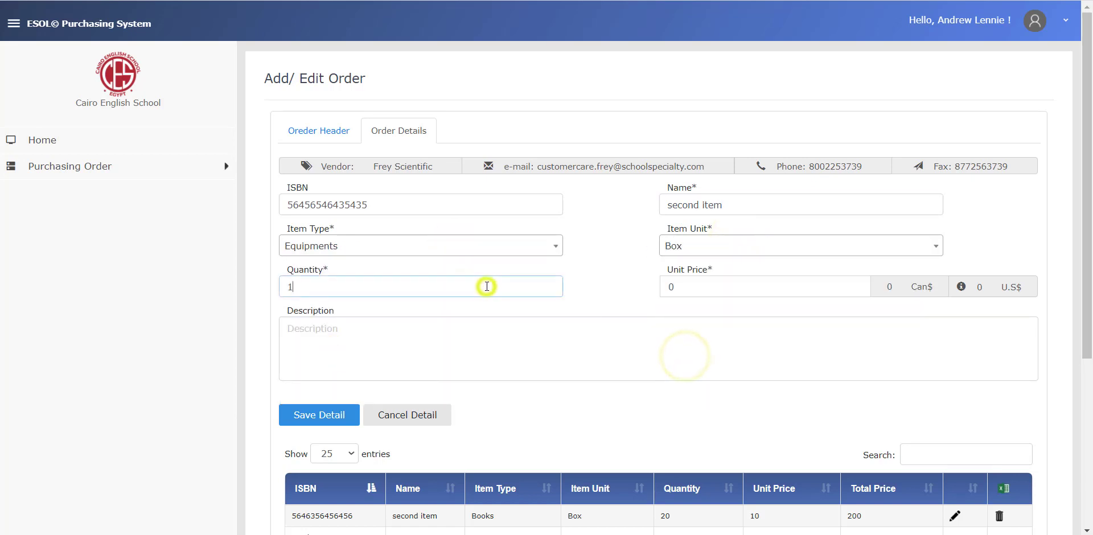
pyautogui.press('BackSpace')
pyautogui.write('3')
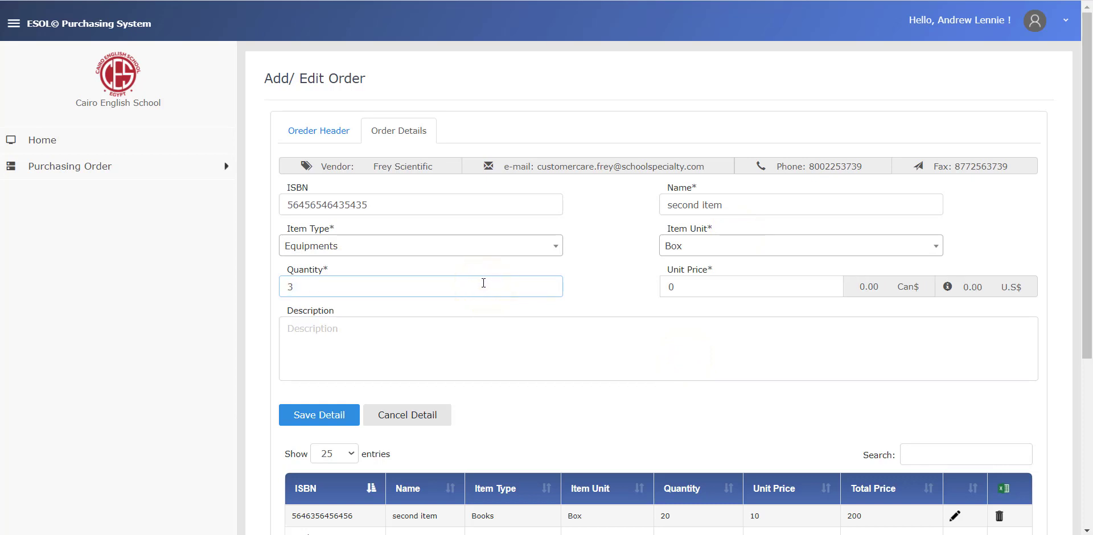
pyautogui.write('0')
pyautogui.doubleClick(735, 288)
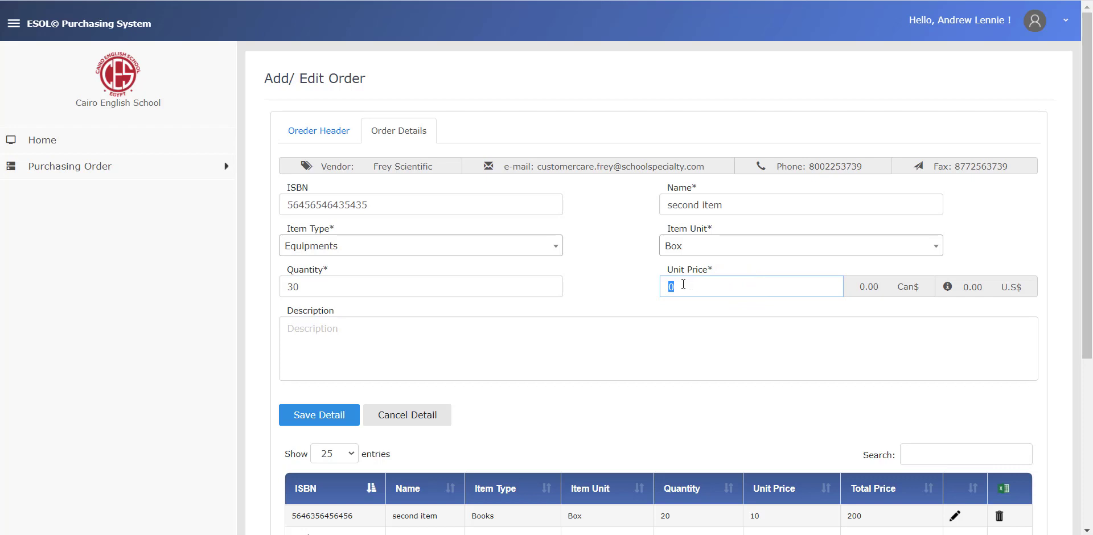
pyautogui.write('30')
pyautogui.click(323, 414)
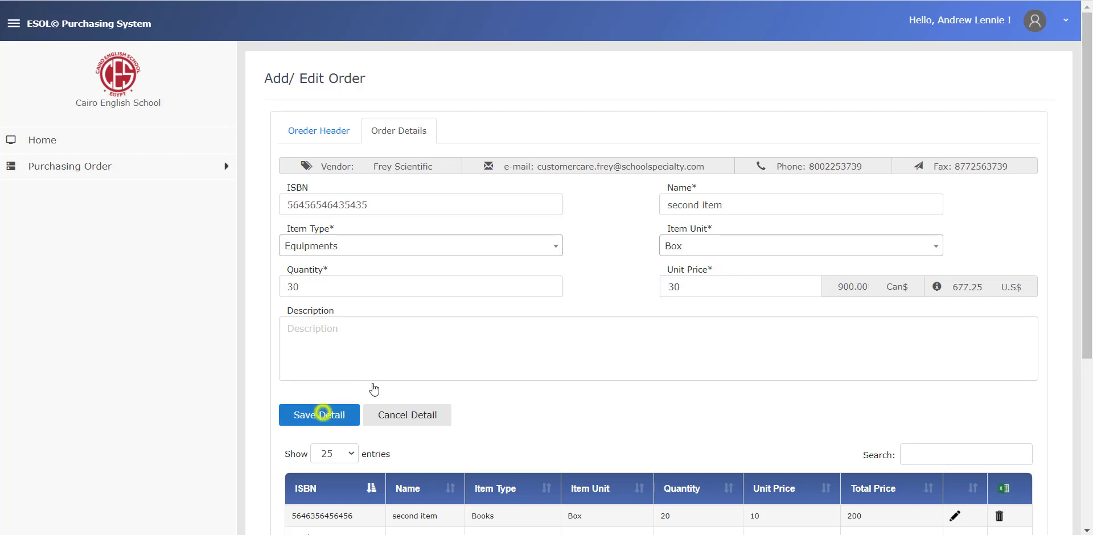
# Step: Review the order's item list, and send the order to the Director for approval
pyautogui.scroll(-5, 705, 317)
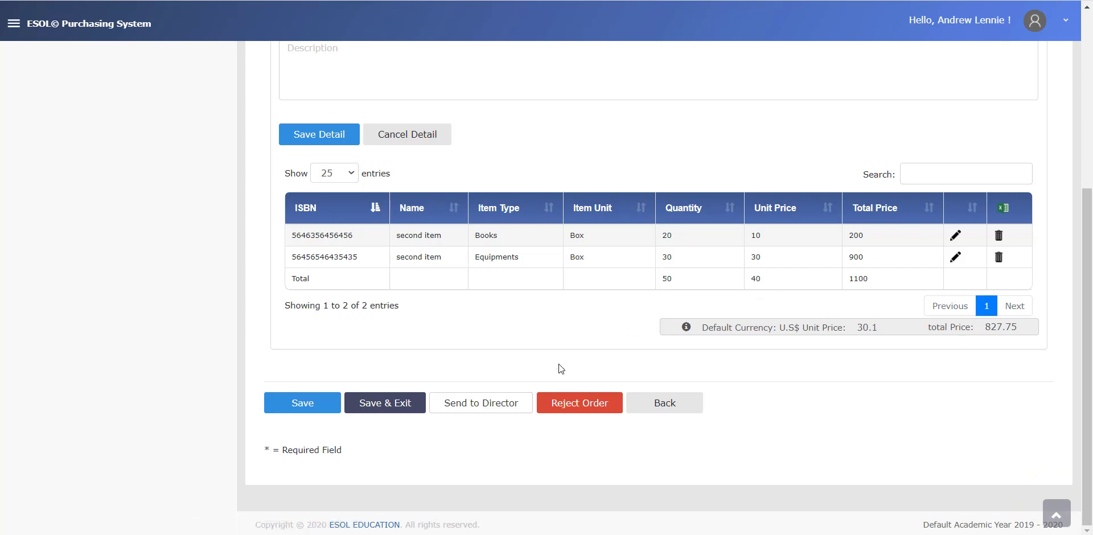
pyautogui.click(464, 404)
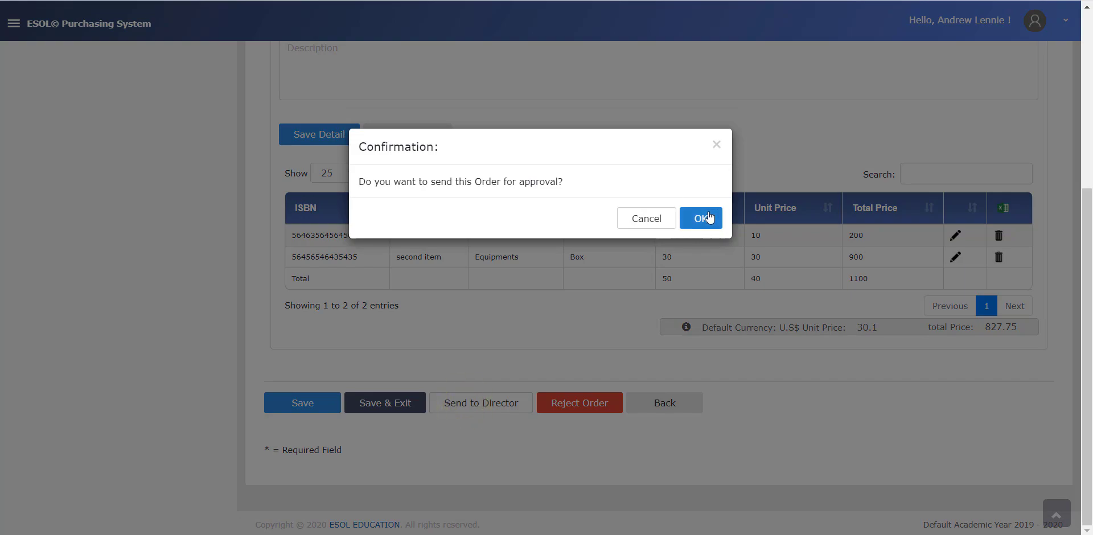
pyautogui.click(709, 217)
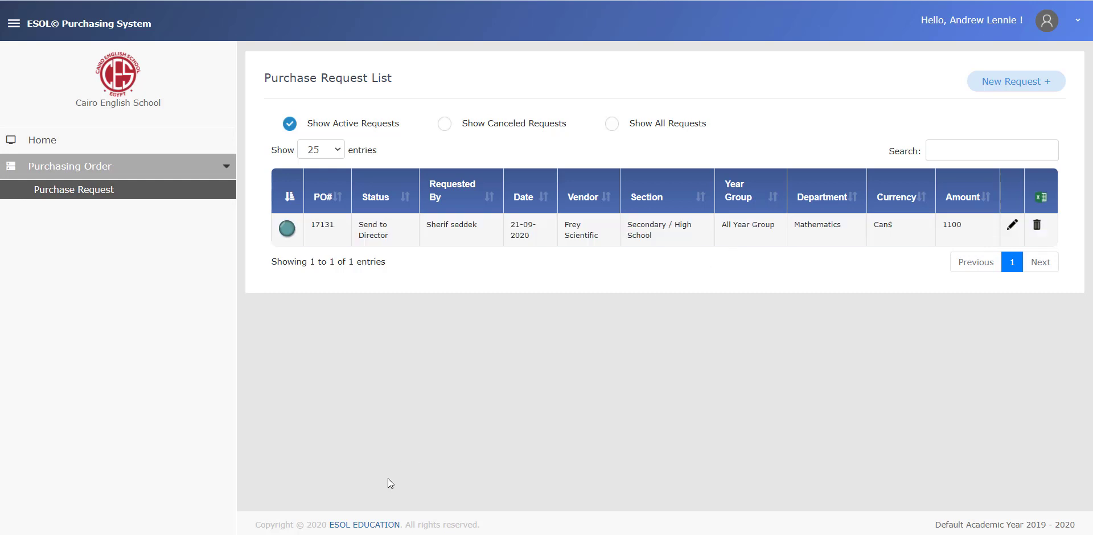
# Step: Switch to the director's purchasing system window, open the order, and review its items and header
pyautogui.click(428, 493)
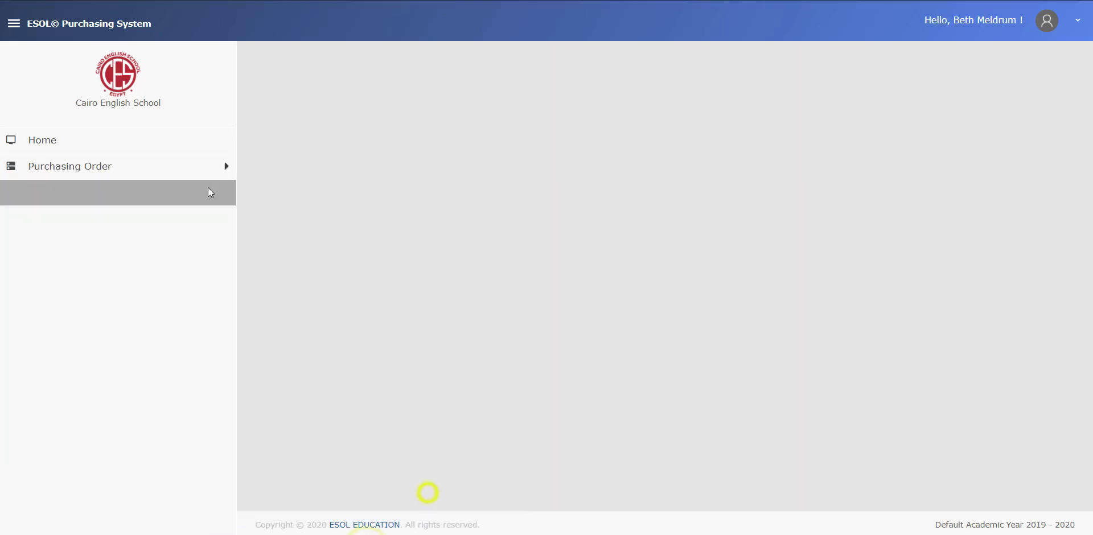
pyautogui.click(178, 166)
pyautogui.click(122, 187)
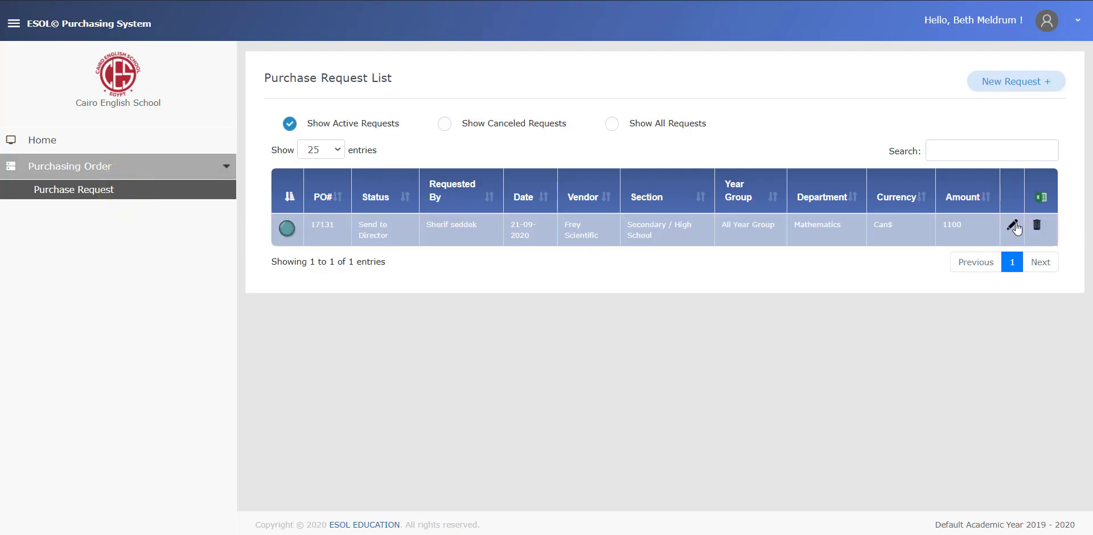
pyautogui.click(1011, 225)
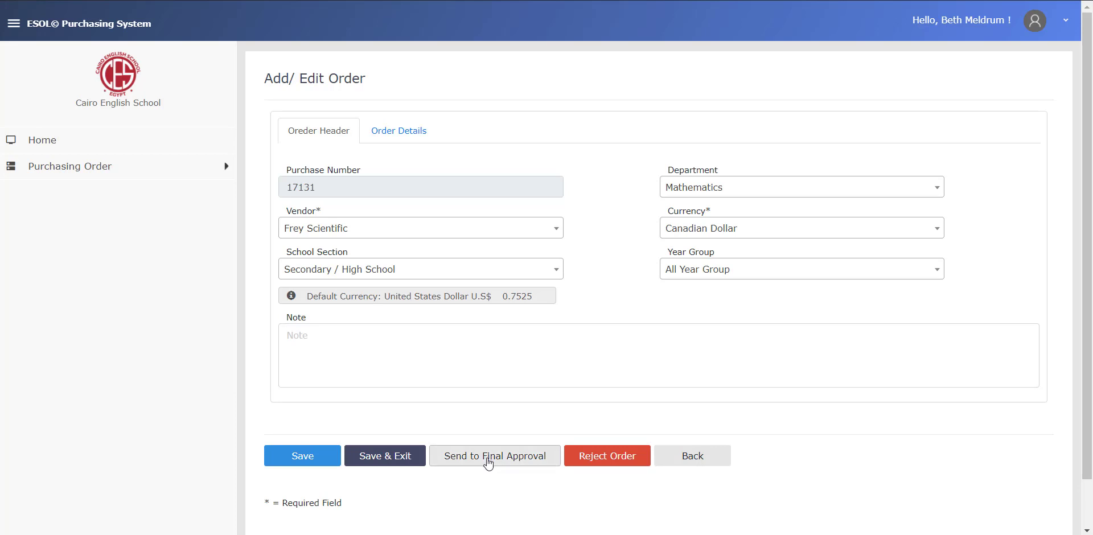
pyautogui.click(374, 130)
pyautogui.scroll(-5, 613, 324)
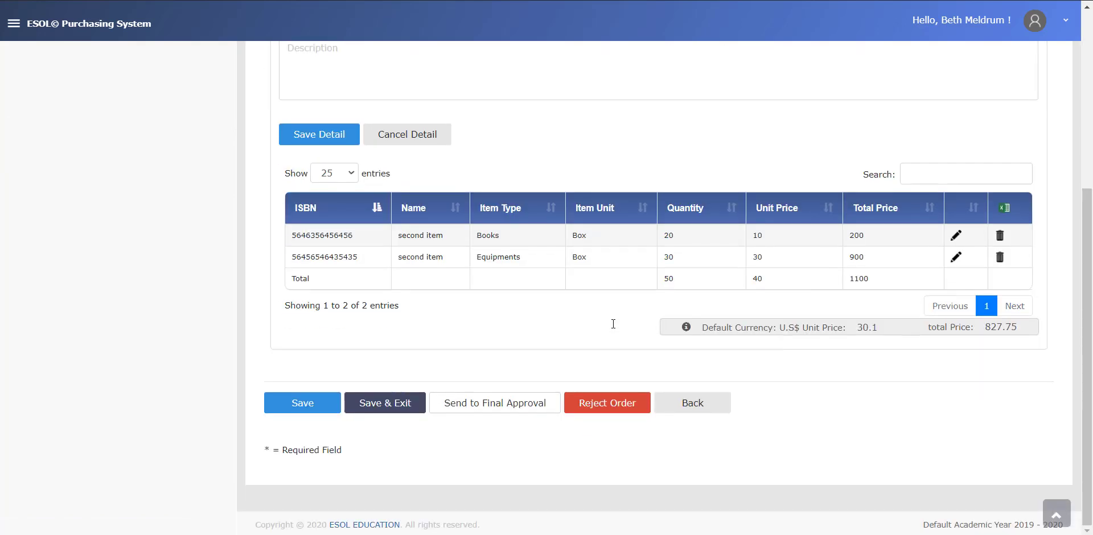
pyautogui.scroll(5, 613, 323)
pyautogui.click(318, 130)
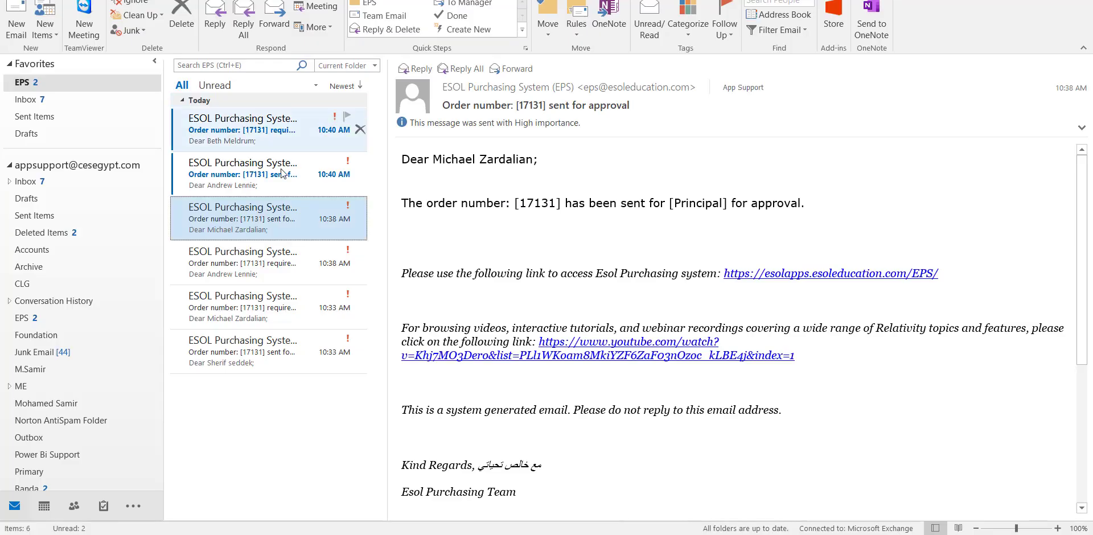
# Step: Read the two latest notification emails in Outlook, and send the order to final approval from the director's window
pyautogui.click(283, 172)
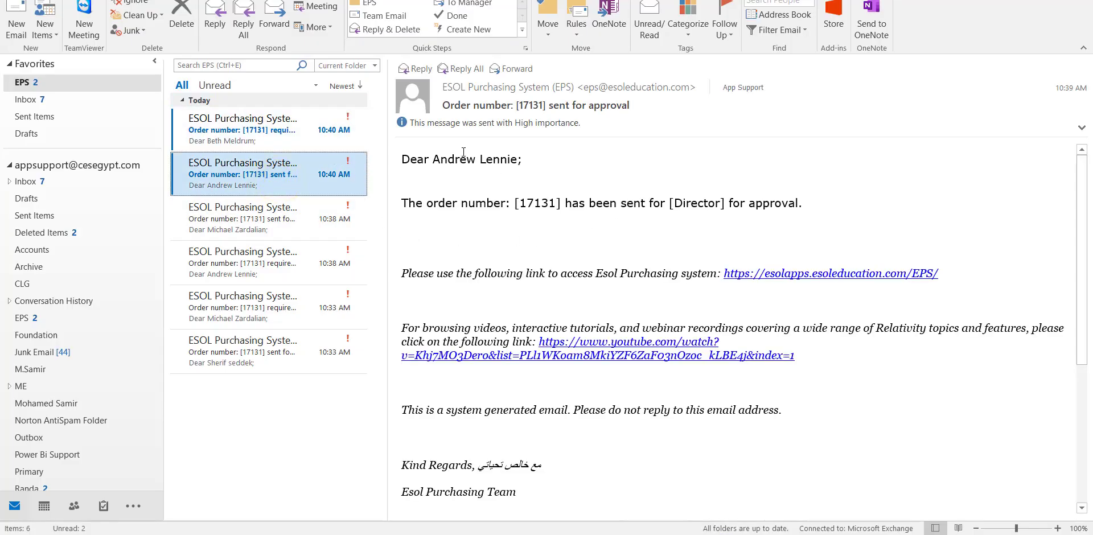
pyautogui.click(239, 137)
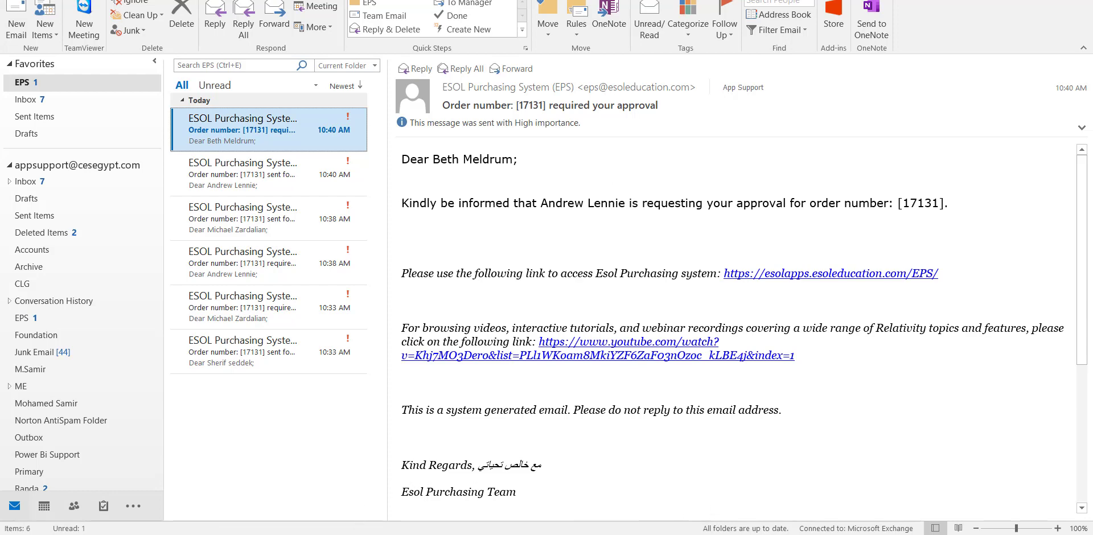
pyautogui.click(422, 500)
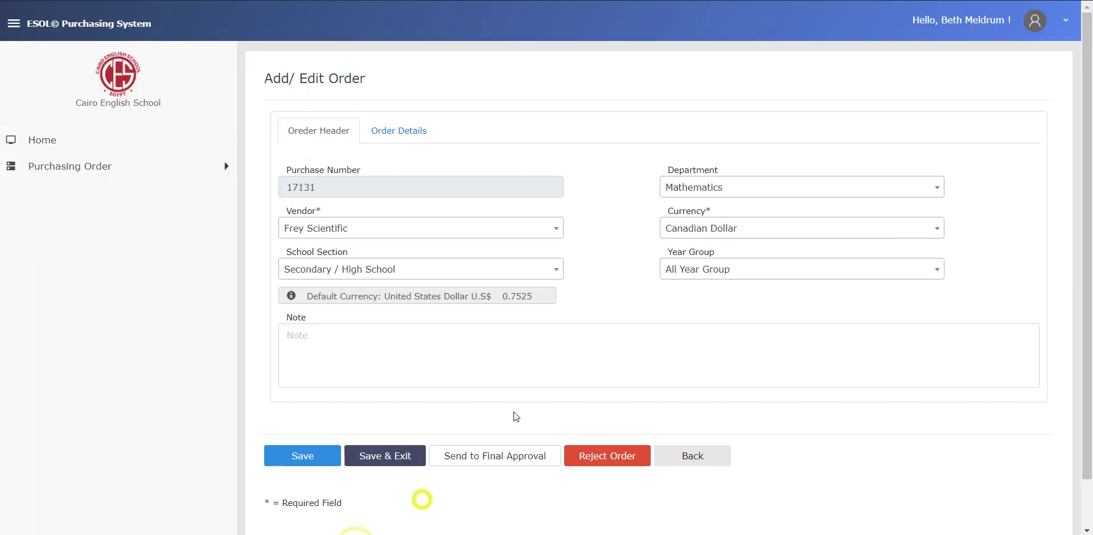
pyautogui.click(495, 459)
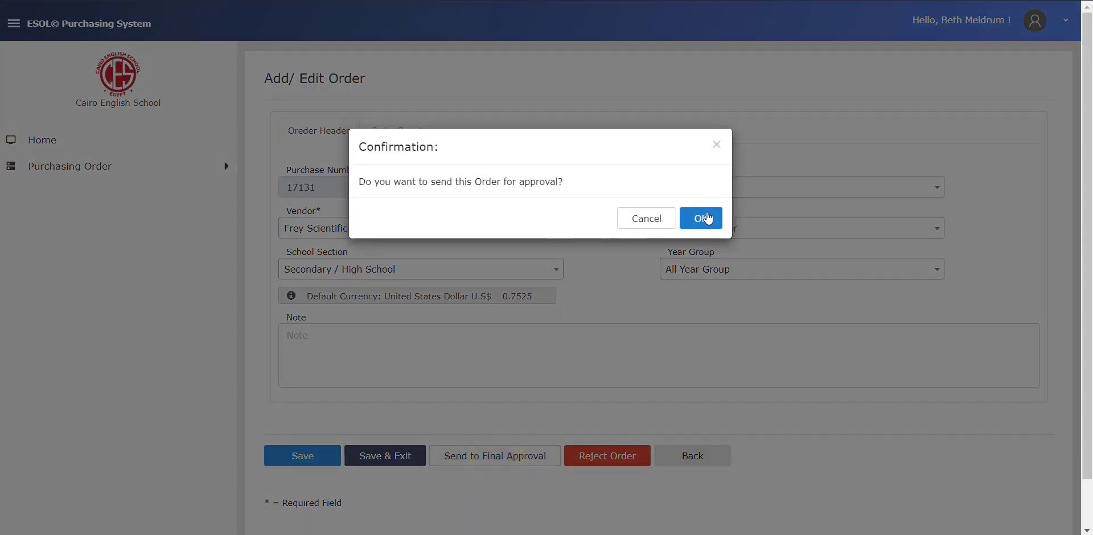
pyautogui.click(708, 218)
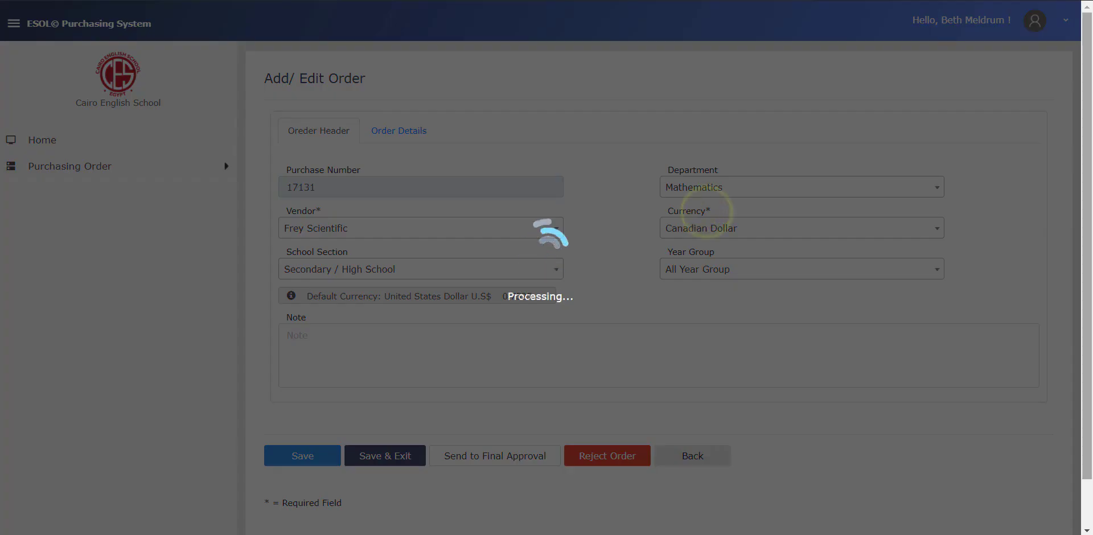